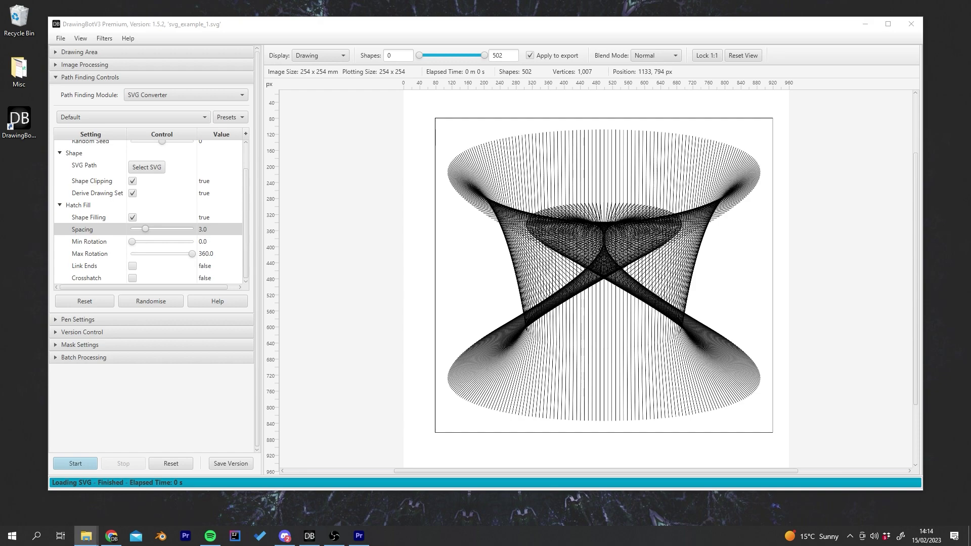
- Reload the car SVG and export the whole drawing as svg_example_1_plotted_3.svg
drag(576, 253, 444, 264)
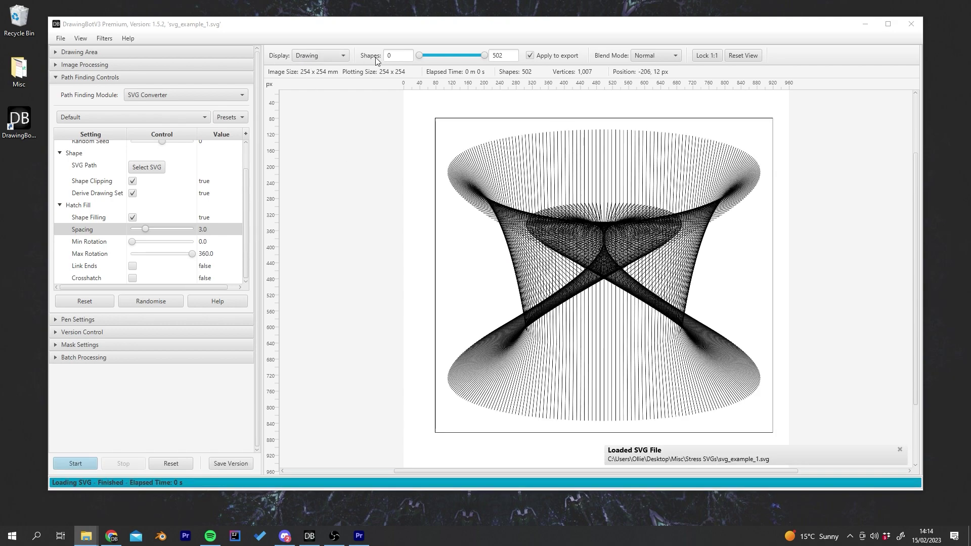
click(62, 39)
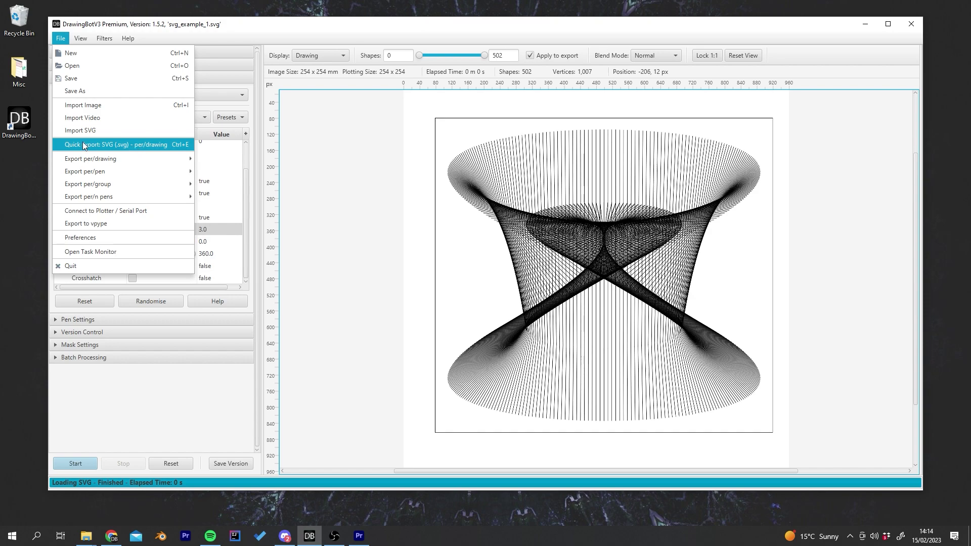
mouse_move(111, 160)
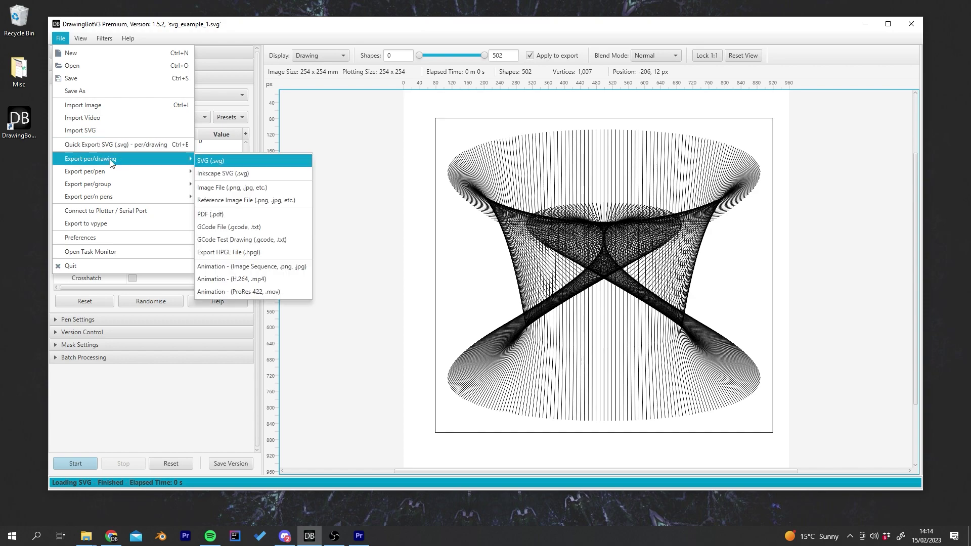
click(228, 160)
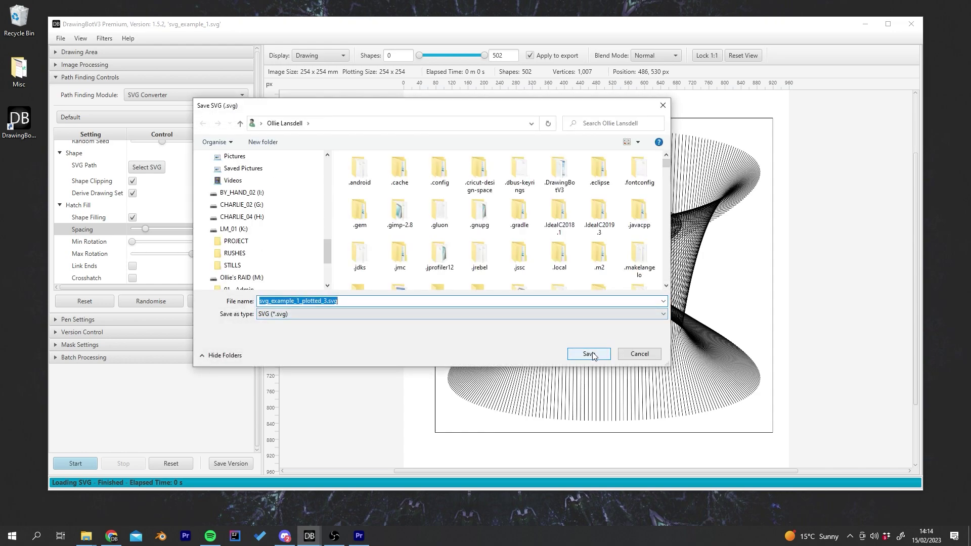
click(590, 353)
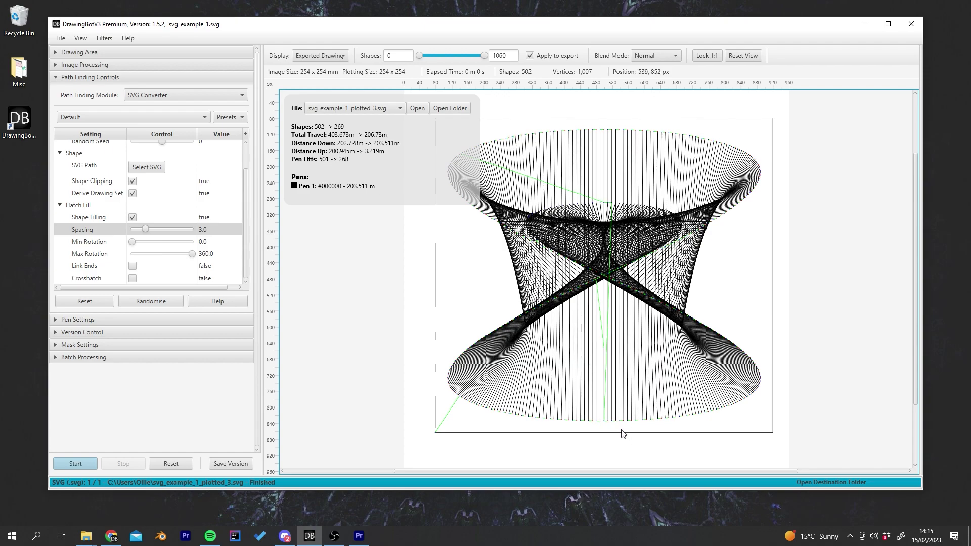
scroll(625, 434, up, 3)
scroll(626, 429, up, 5)
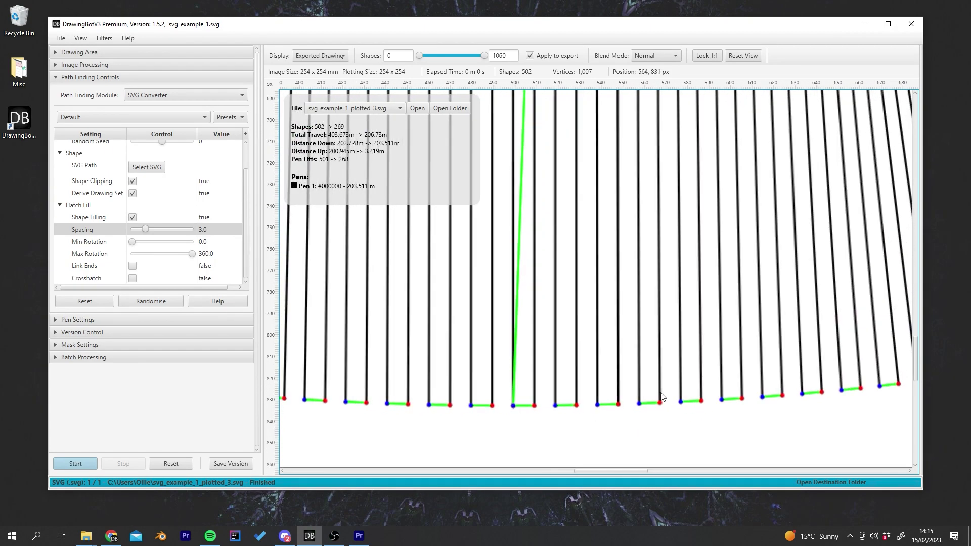
drag(626, 425, 573, 354)
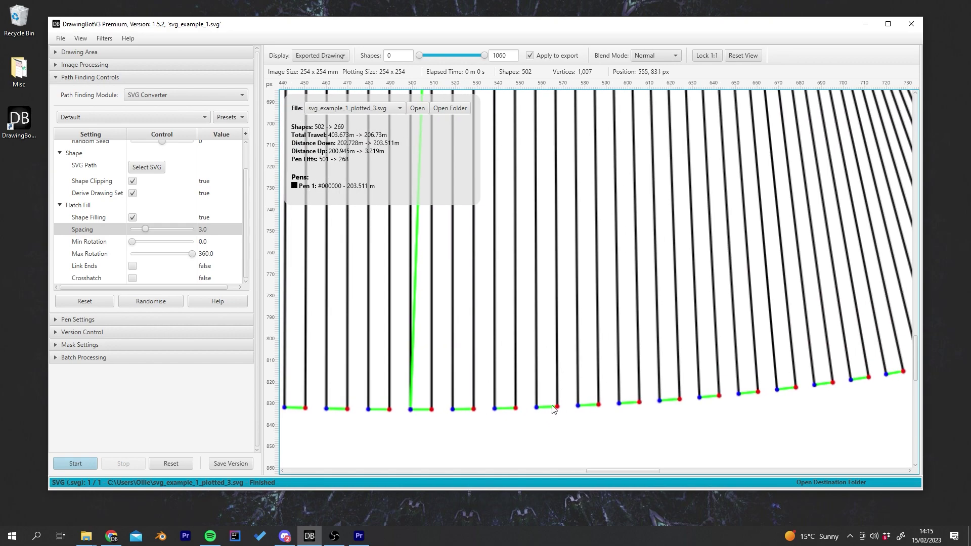
drag(597, 362, 765, 371)
drag(766, 309, 645, 347)
scroll(686, 192, down, 3)
mouse_move(569, 251)
mouse_down()
mouse_move(679, 296)
mouse_move(610, 216)
mouse_up()
scroll(610, 216, down, 3)
scroll(544, 269, down, 2)
drag(475, 270, 625, 326)
drag(531, 198, 478, 217)
scroll(501, 232, up, 6)
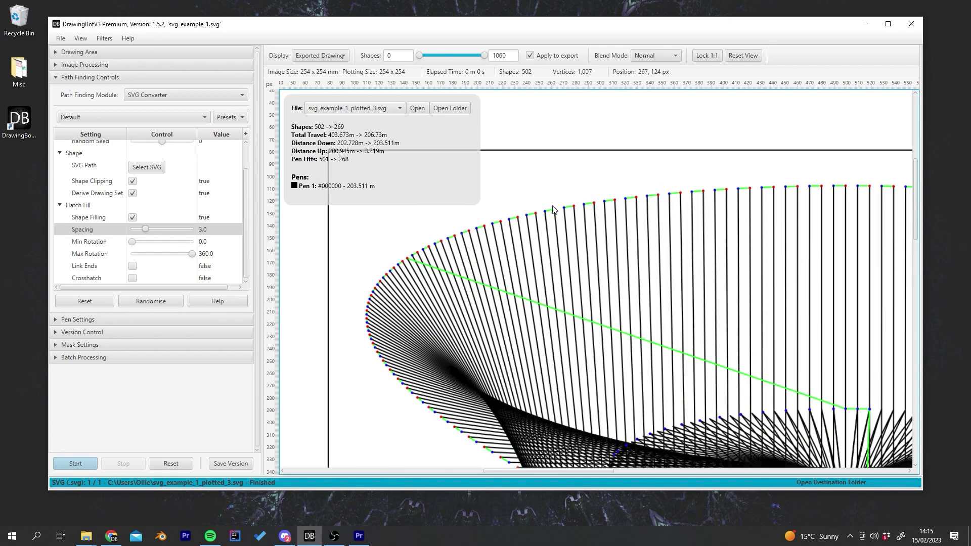
scroll(547, 212, down, 6)
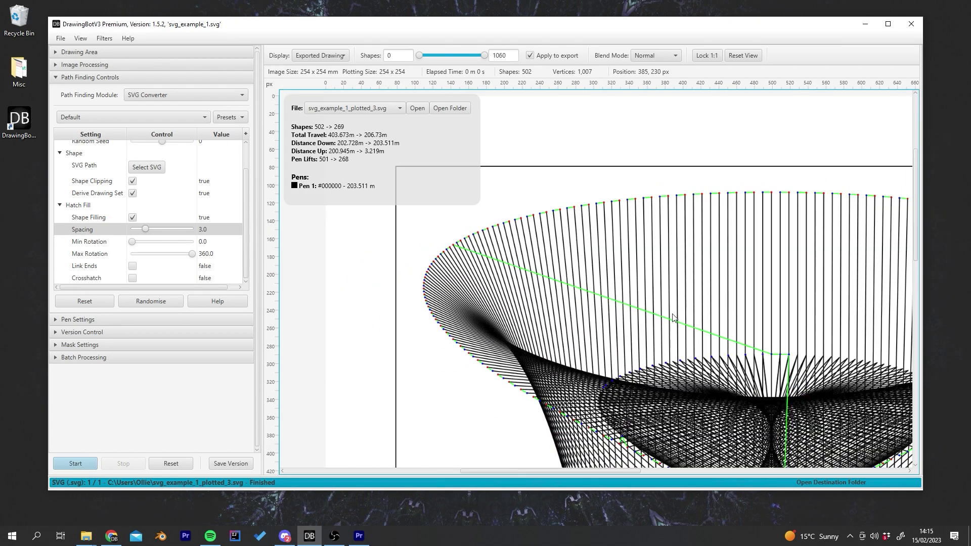
scroll(527, 237, down, 6)
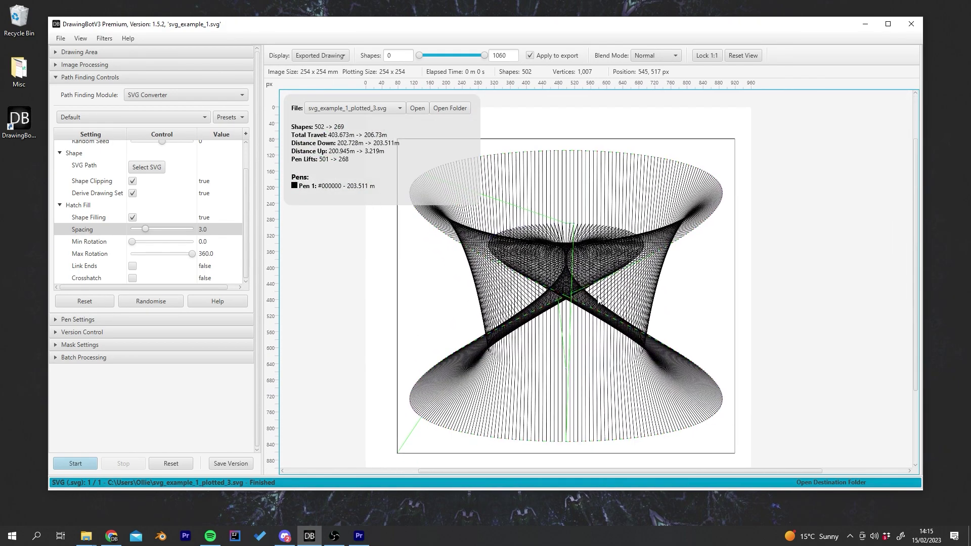
click(753, 57)
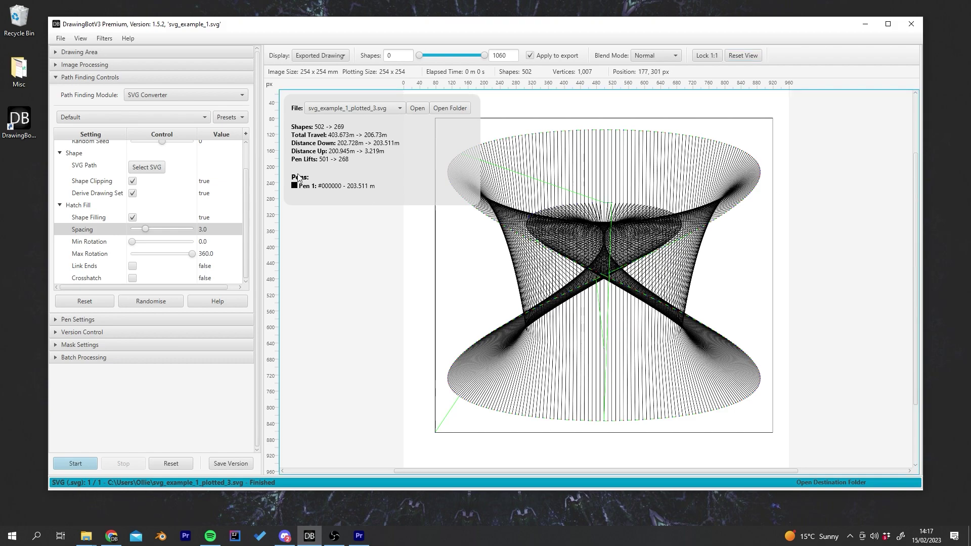
- In the Path Optimisation export preferences, change Line Multipass Passes to 2
click(60, 38)
click(75, 251)
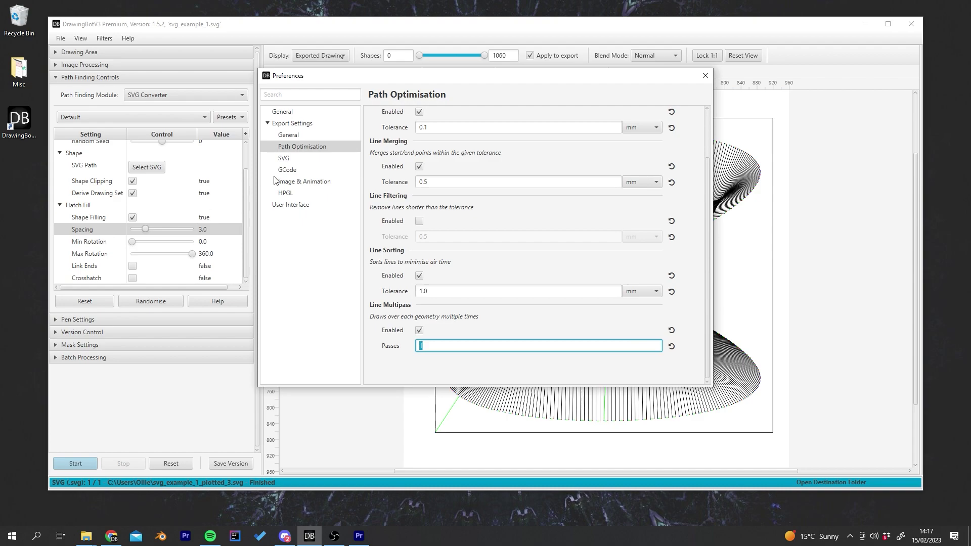
click(658, 317)
drag(705, 265, 704, 204)
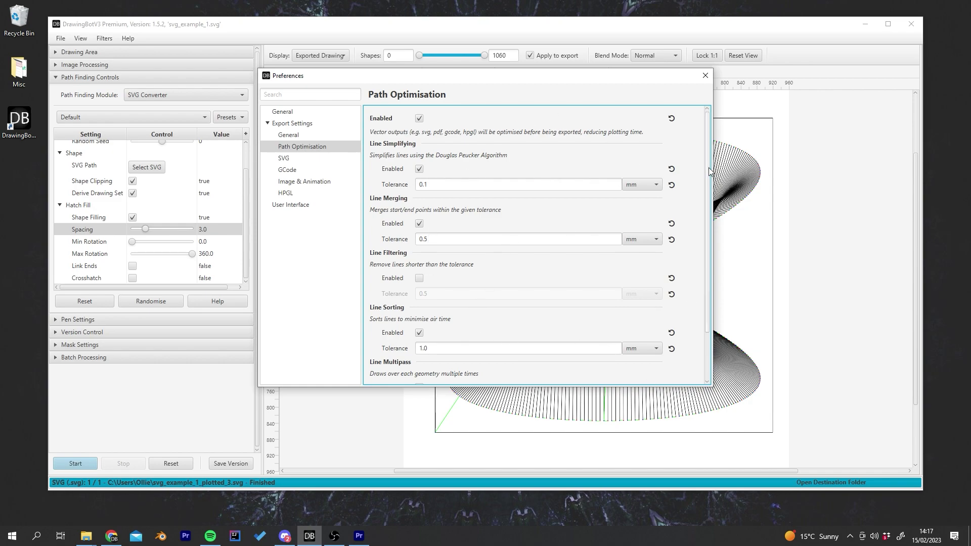
drag(710, 172, 662, 146)
drag(711, 176, 703, 233)
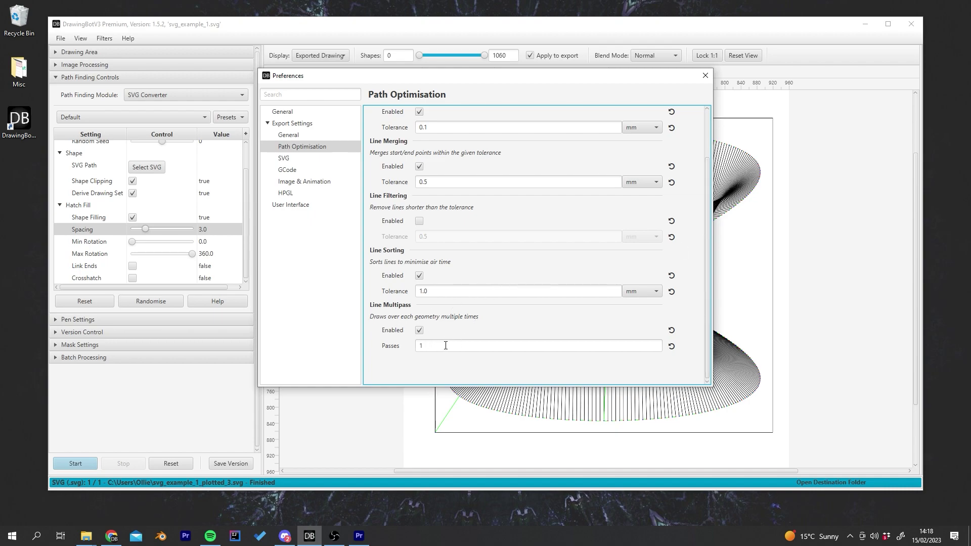
drag(443, 346, 414, 347)
text(2)
click(414, 347)
- Quick-export the two-pass drawing as svg_example_1_plotted_4.svg
click(706, 77)
click(60, 38)
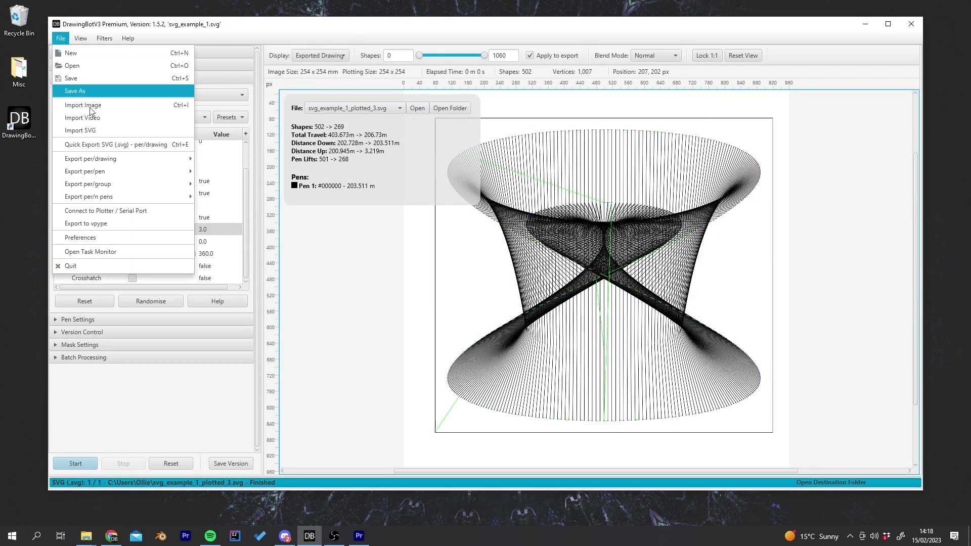
click(101, 145)
key(Return)
click(581, 353)
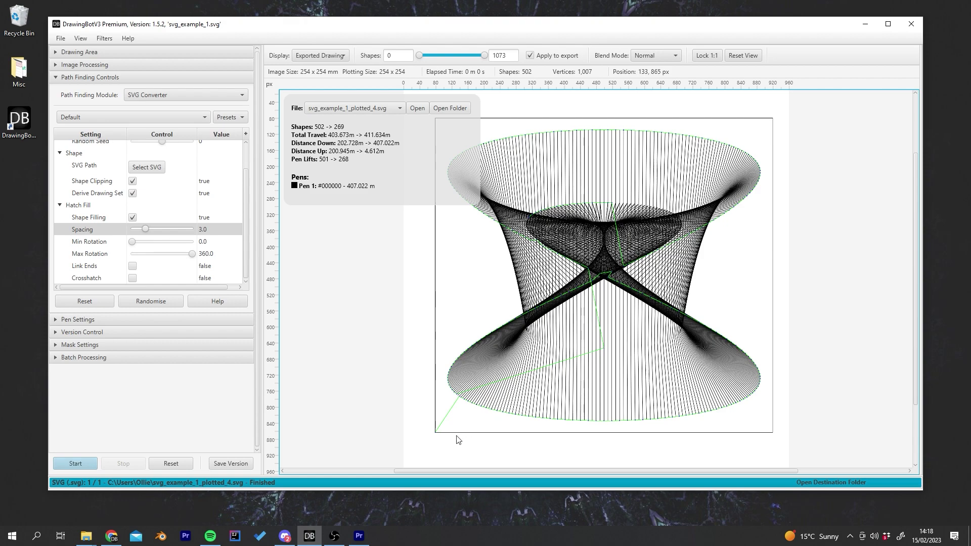
- Set Line Multipass Passes back to 1 and disable Line Multipass
click(60, 38)
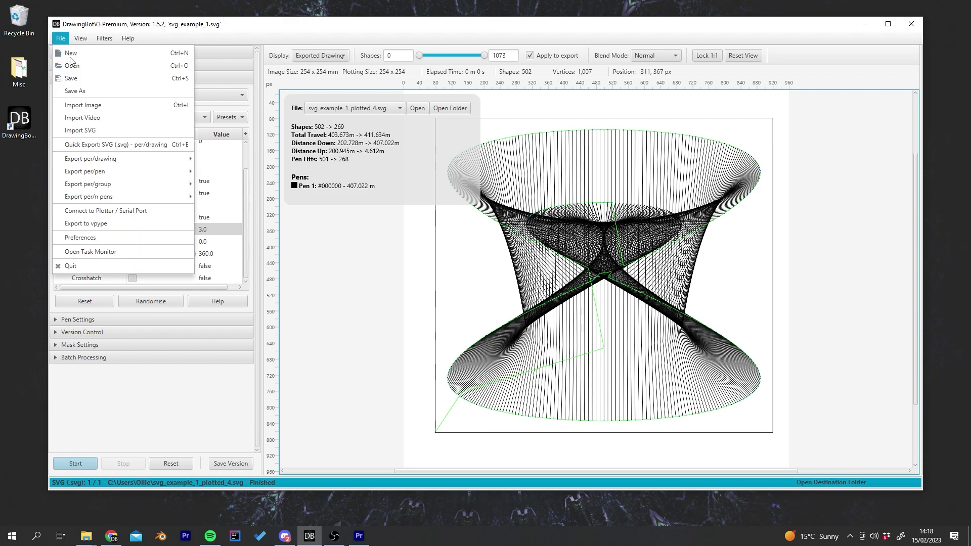
click(101, 227)
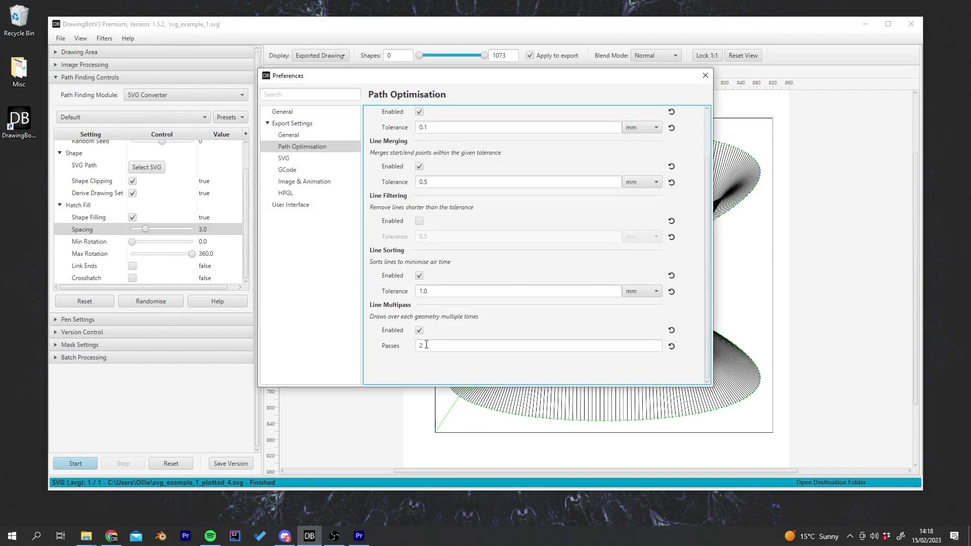
click(436, 345)
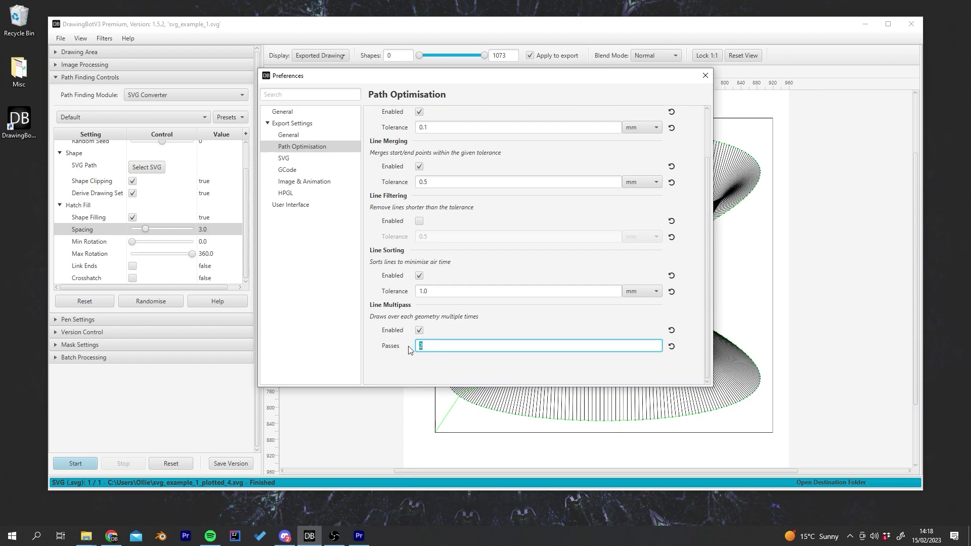
text(1)
click(398, 360)
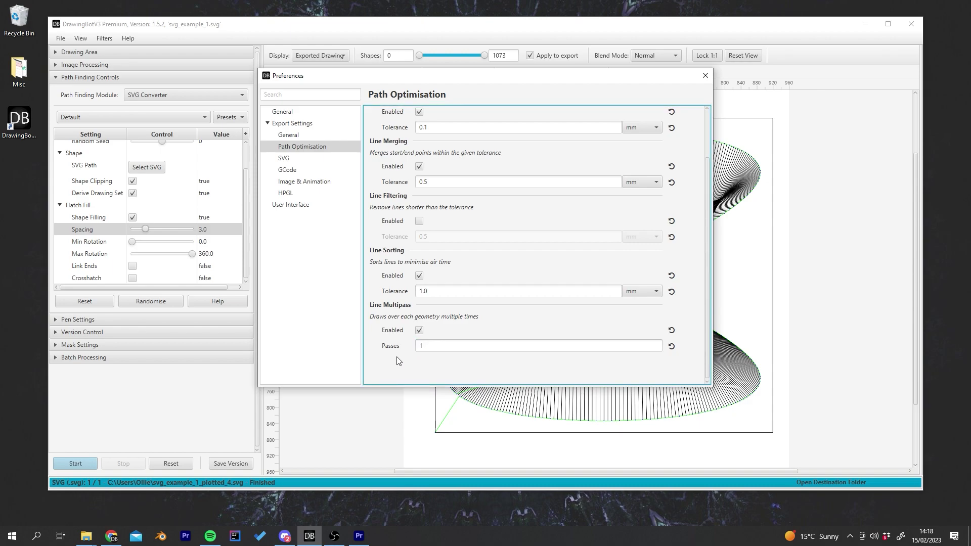
click(422, 330)
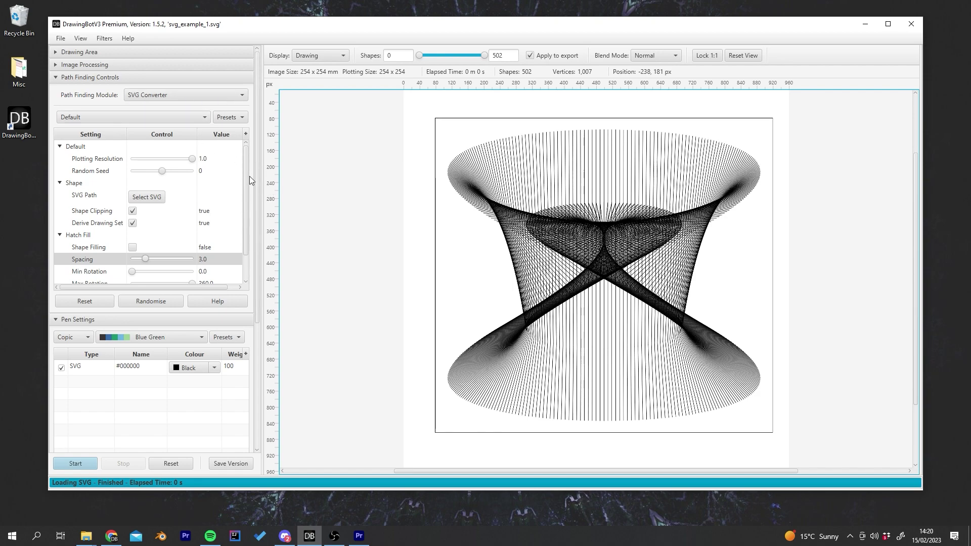
- Scroll the settings panel to bring the Pen Settings section into view
drag(246, 178, 241, 217)
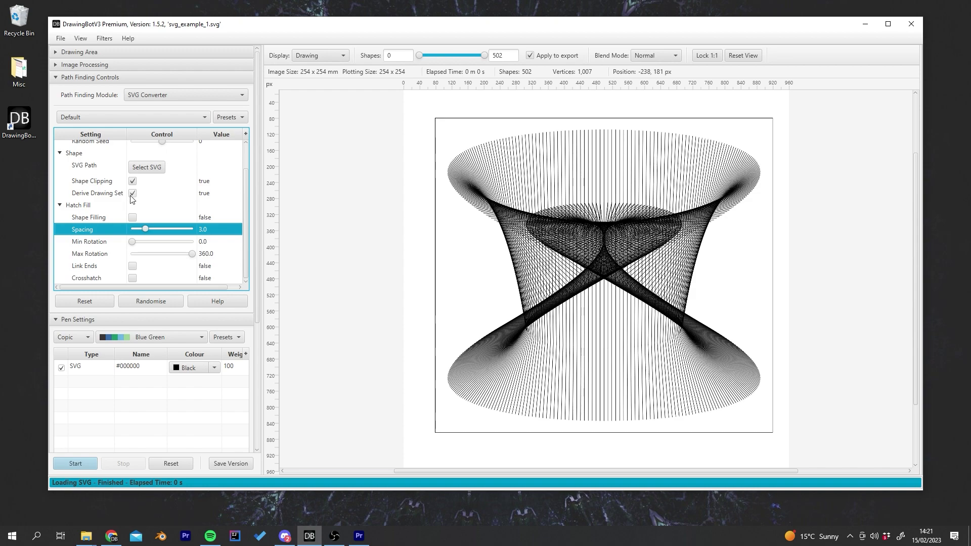
scroll(256, 177, down, 2)
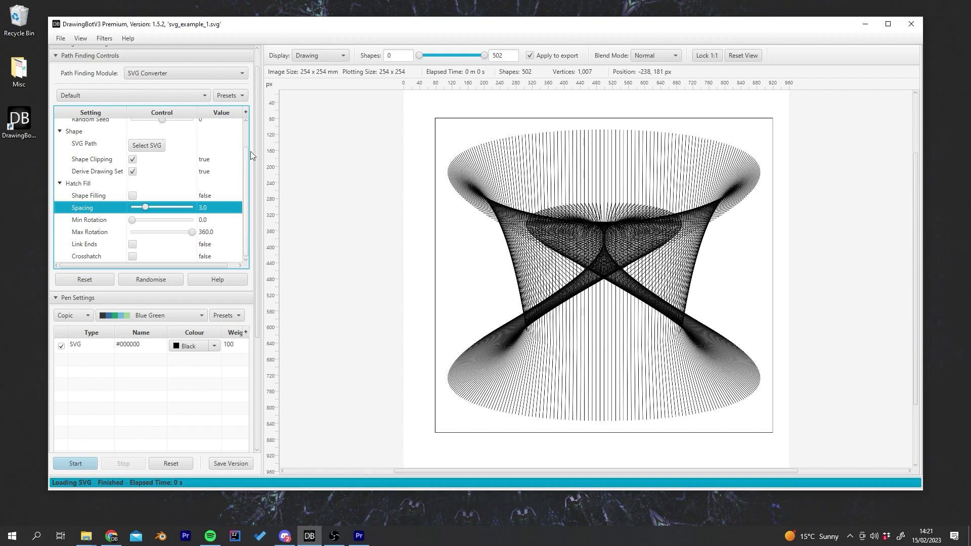
scroll(257, 177, down, 1)
scroll(257, 177, down, 8)
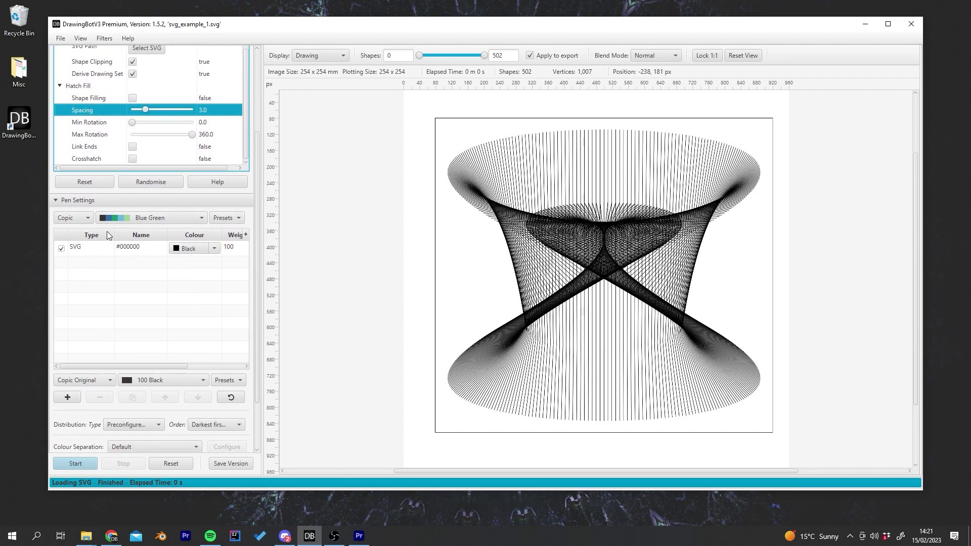
scroll(255, 177, up, 5)
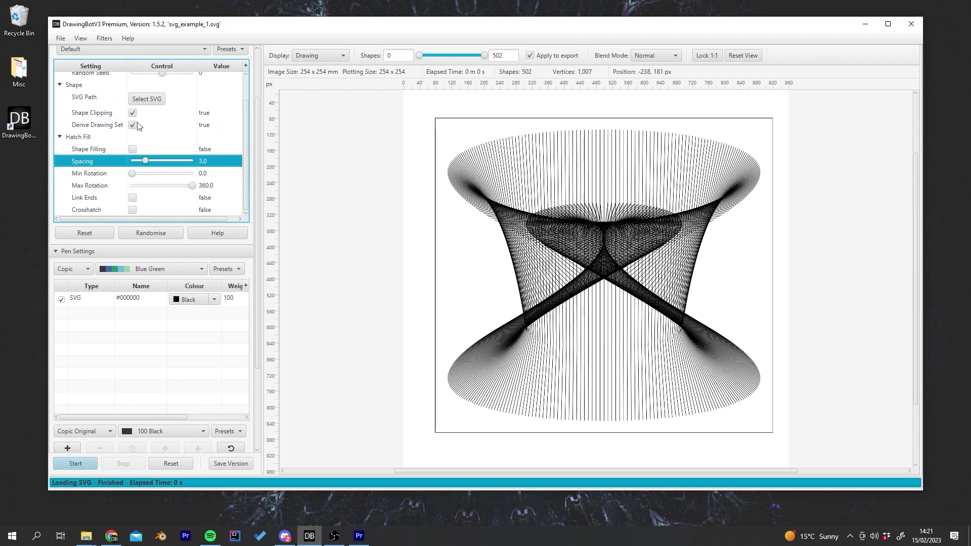
- Turn off Derive Drawing Set, choose the Copic Blue Purples pen set and re-render
click(133, 125)
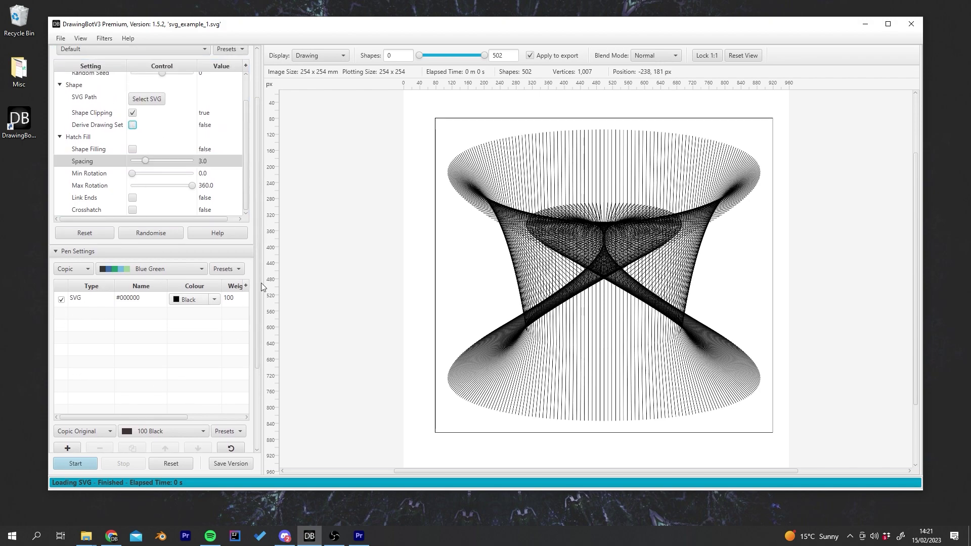
scroll(257, 252, down, 3)
scroll(253, 284, down, 1)
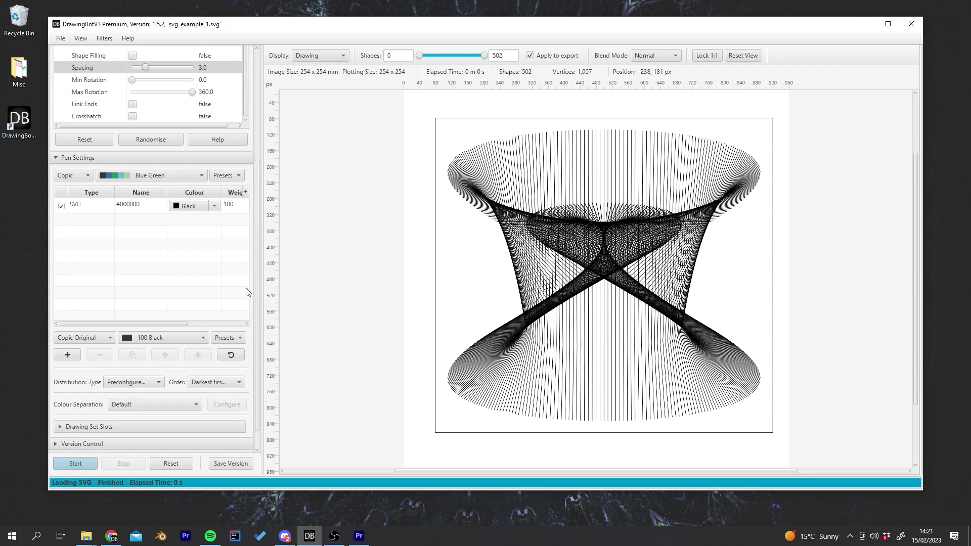
click(158, 175)
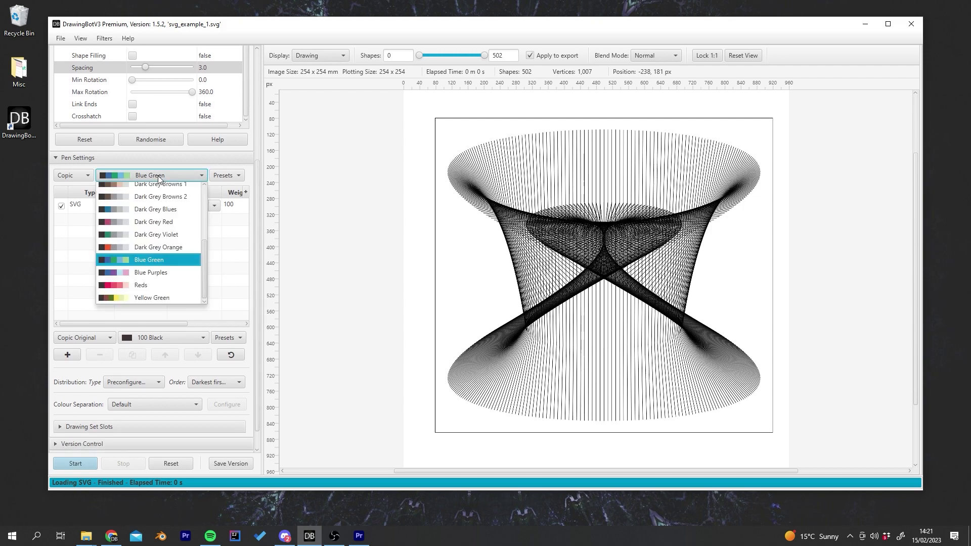
scroll(162, 238, up, 1)
scroll(166, 247, down, 1)
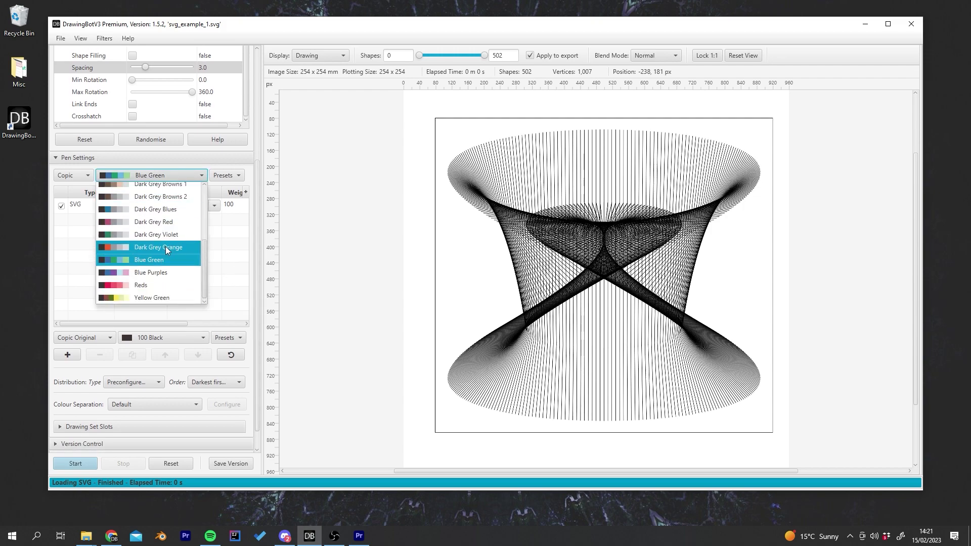
click(152, 272)
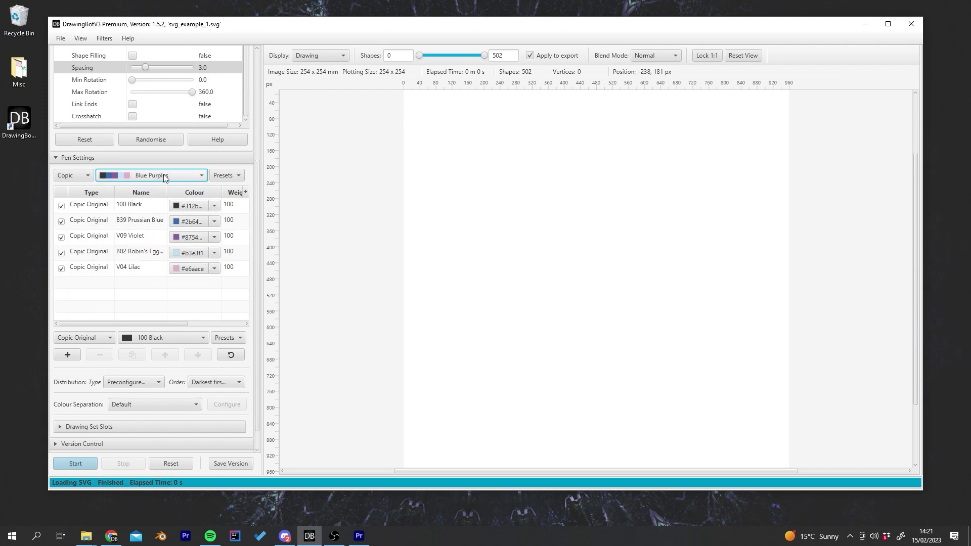
scroll(252, 215, down, 1)
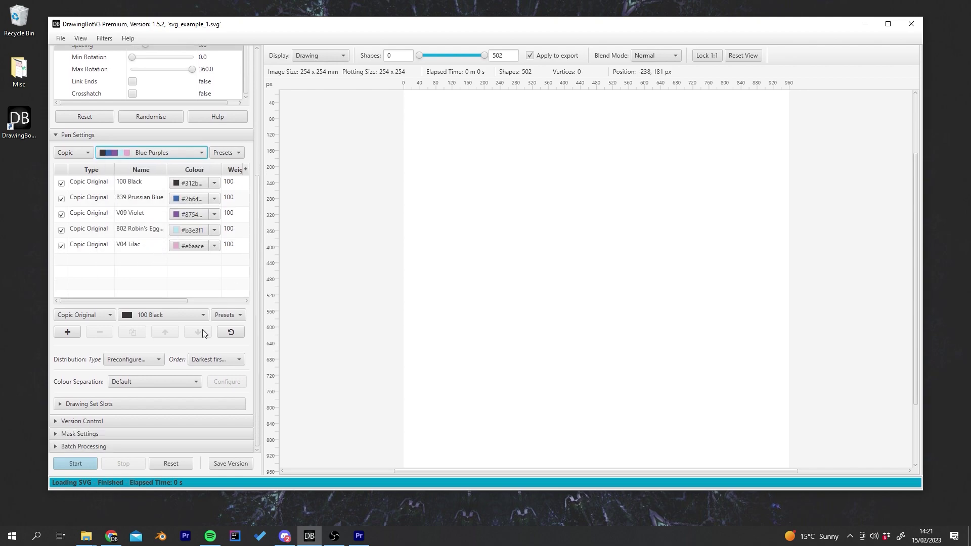
click(74, 466)
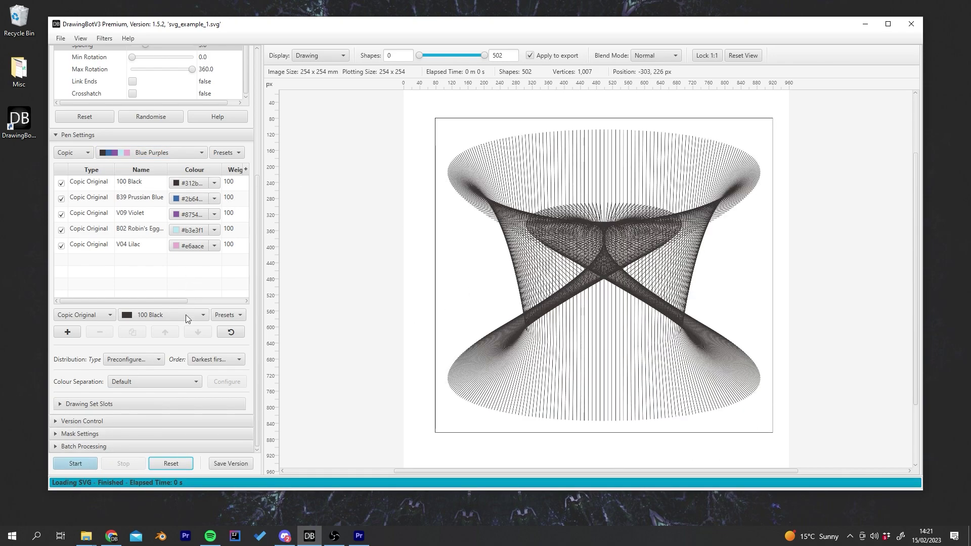
- Set the pen Distribution Type to Even weighted
click(143, 359)
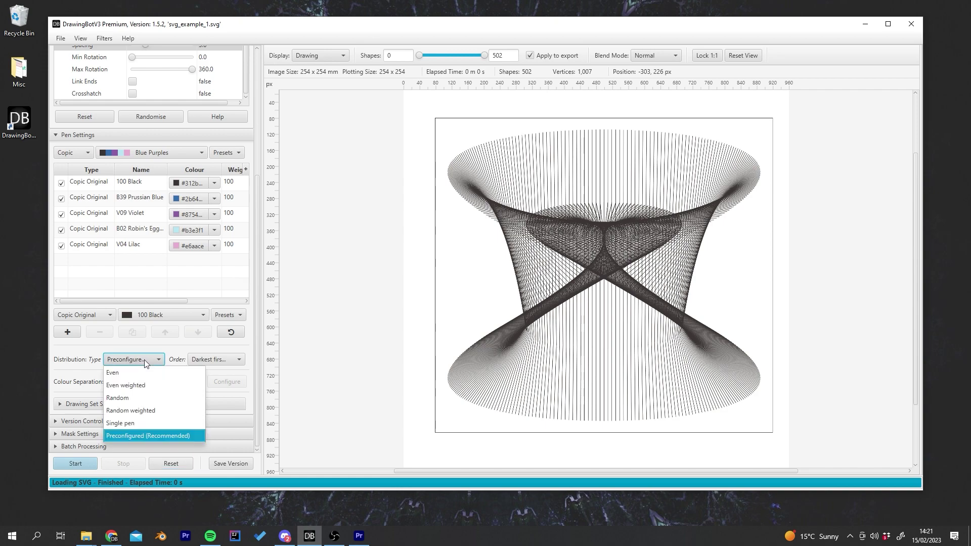
click(126, 385)
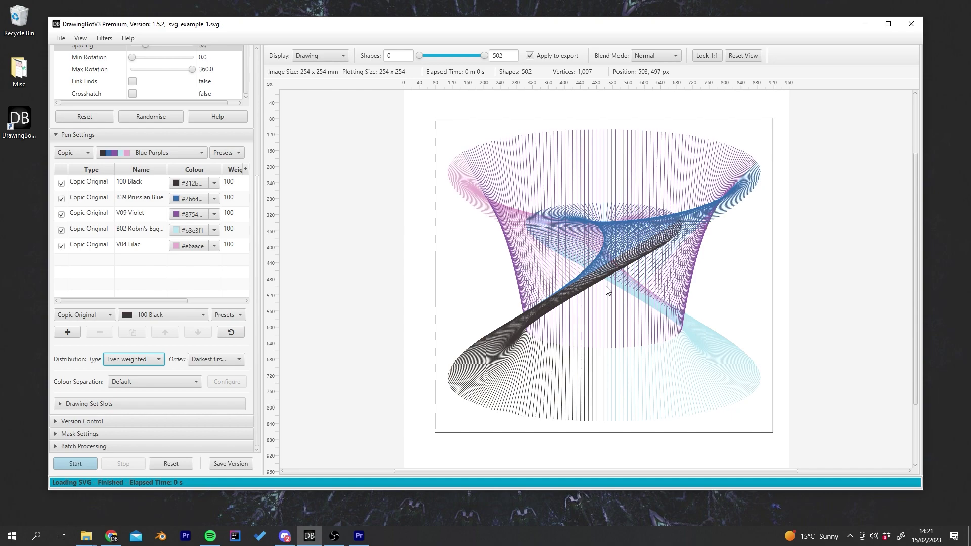
scroll(650, 302, up, 2)
scroll(650, 301, down, 1)
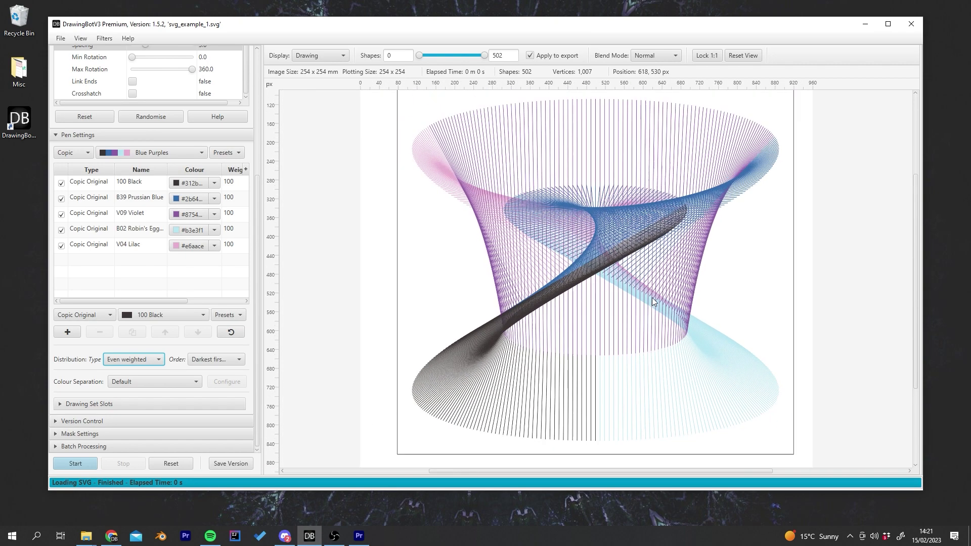
drag(257, 210, 253, 117)
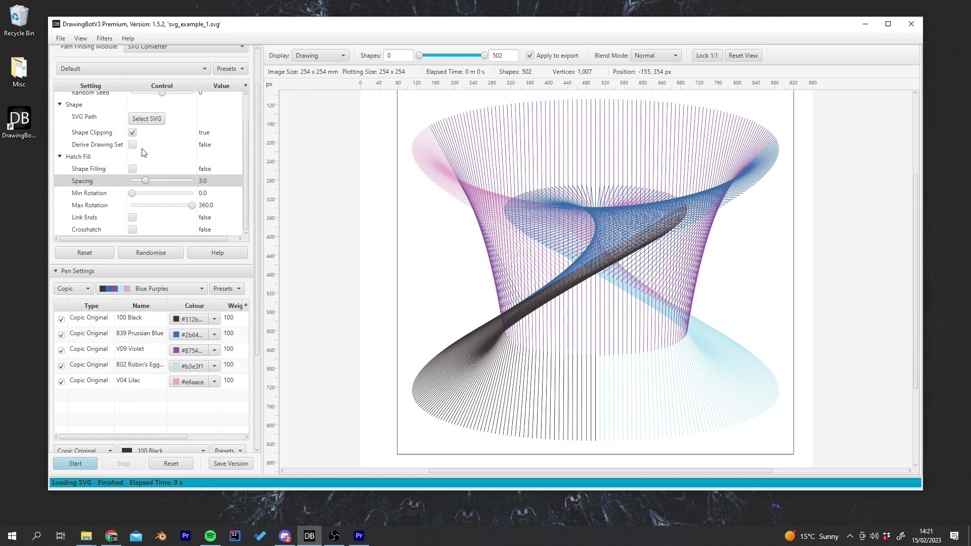
drag(256, 145, 254, 240)
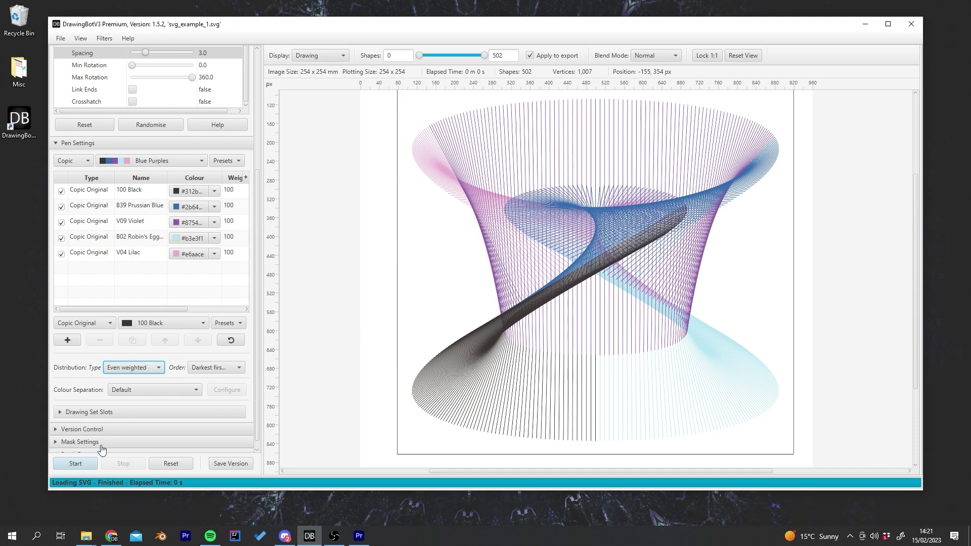
click(135, 368)
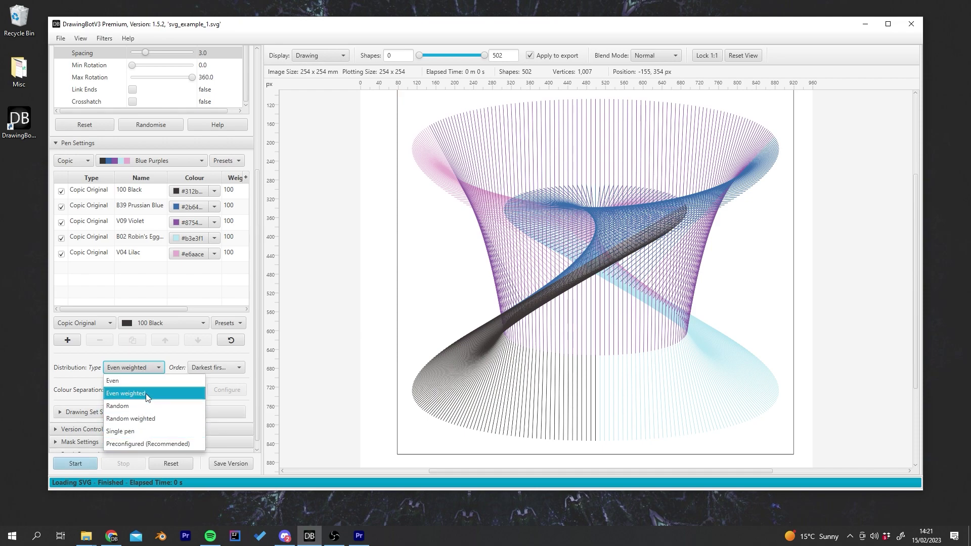
click(144, 394)
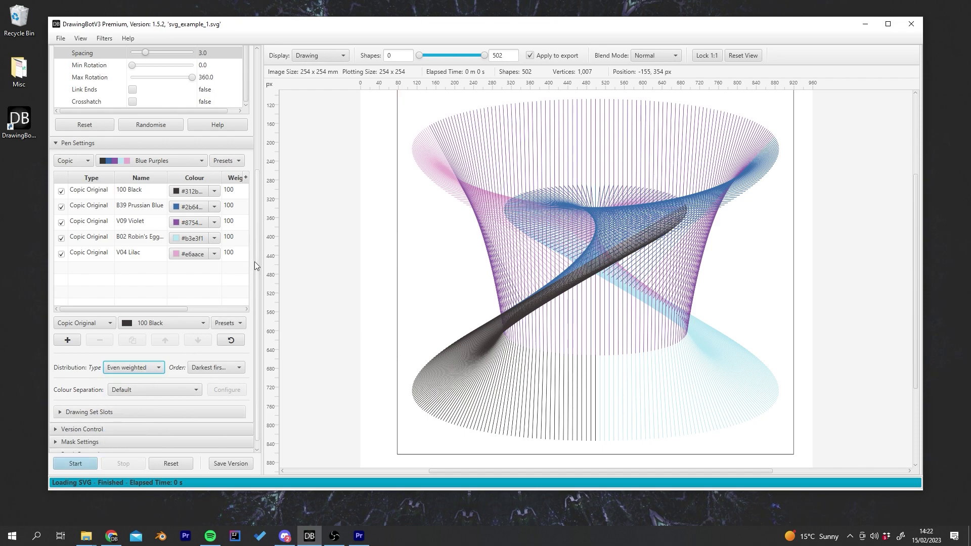
scroll(254, 262, down, 1)
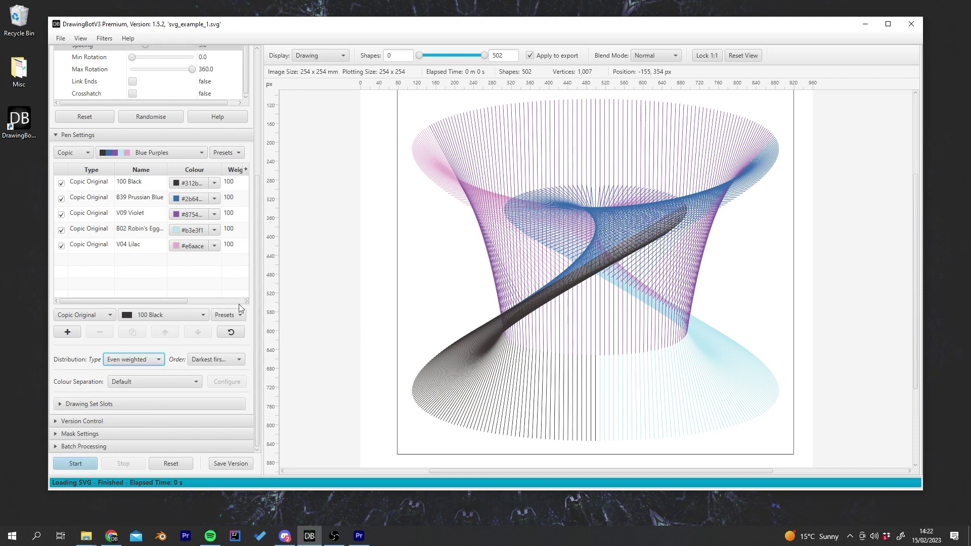
- Switch pen distribution to Random weighted and fit the drawing back into view
click(129, 364)
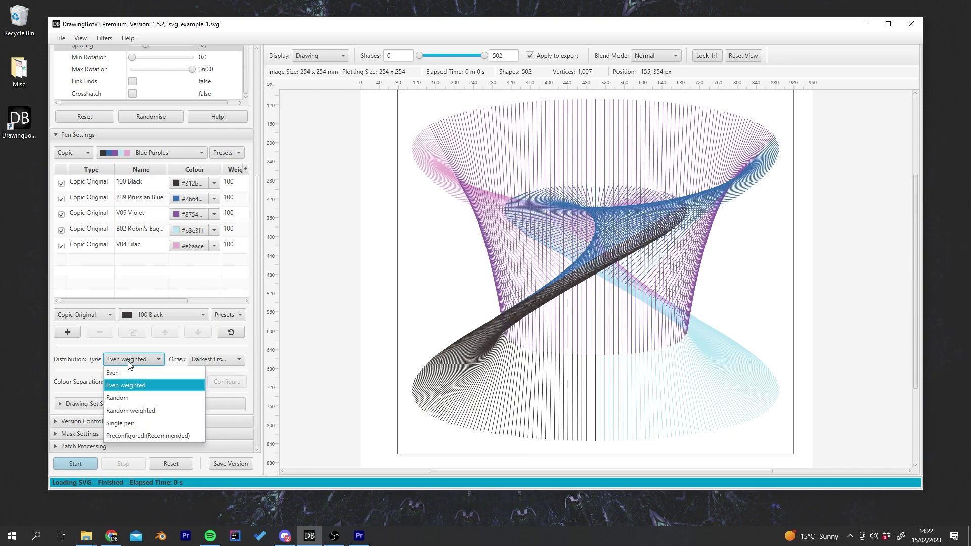
click(140, 410)
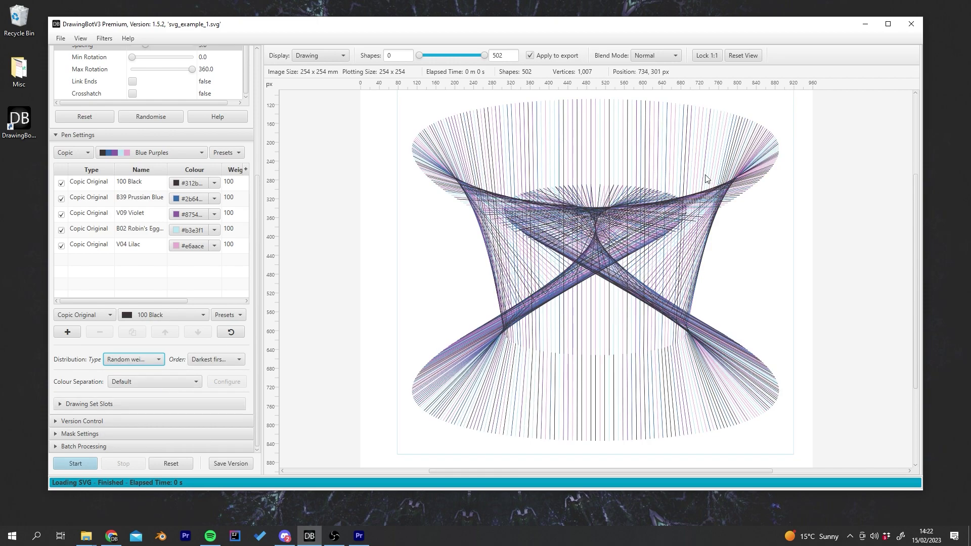
scroll(597, 288, down, 2)
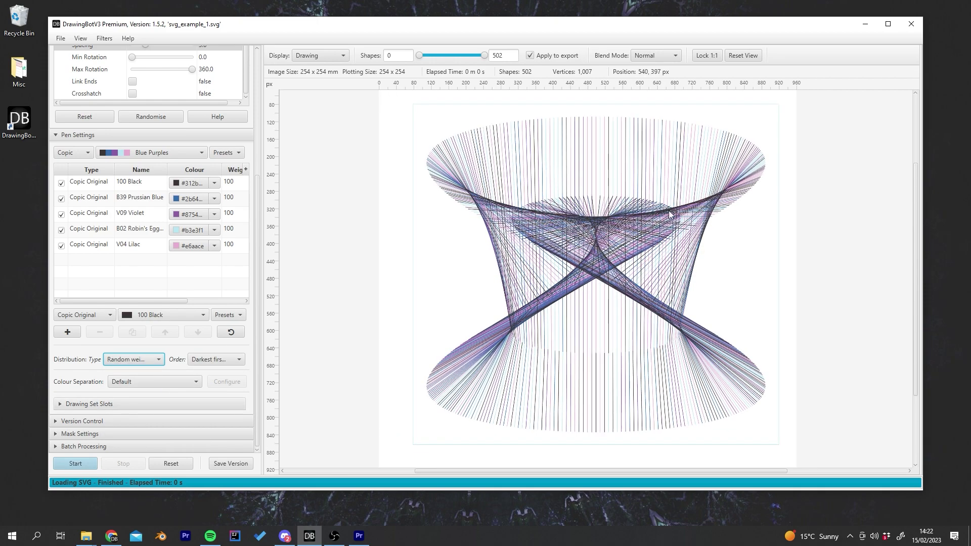
click(744, 56)
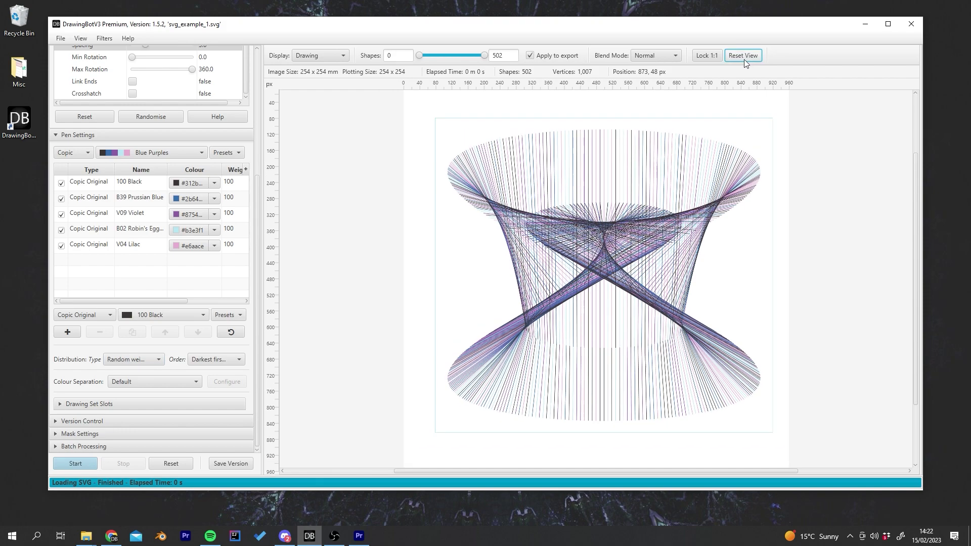
- Try the Copic Dark Grey Browns 1, Dark Grey Orange, Dark Greys and Yellow Green sets
click(145, 155)
click(157, 165)
click(155, 153)
click(147, 225)
click(158, 158)
scroll(144, 203, up, 5)
click(153, 166)
click(163, 154)
scroll(148, 253, down, 5)
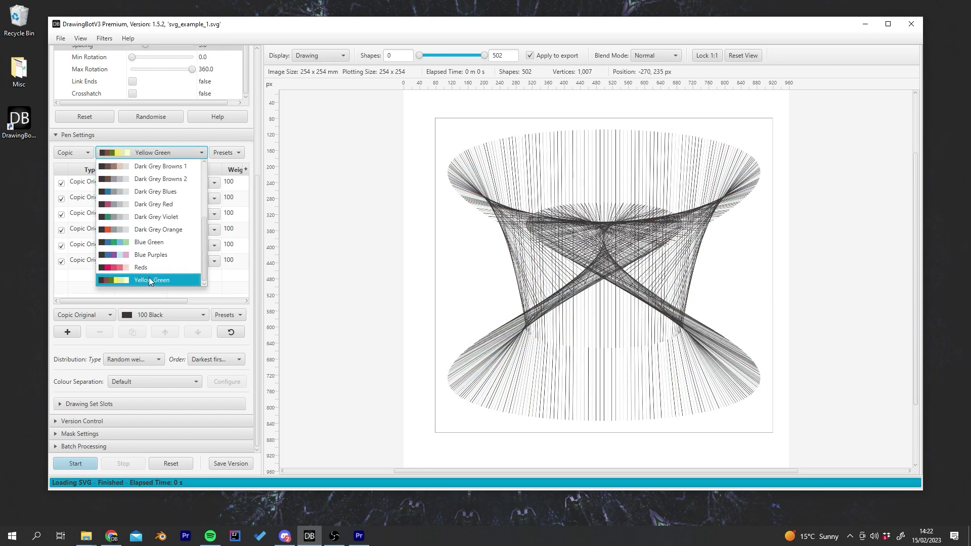
click(149, 277)
- Try Sakura Pigma Micron, then return to Copic and pick Dark Grey Blues
click(81, 153)
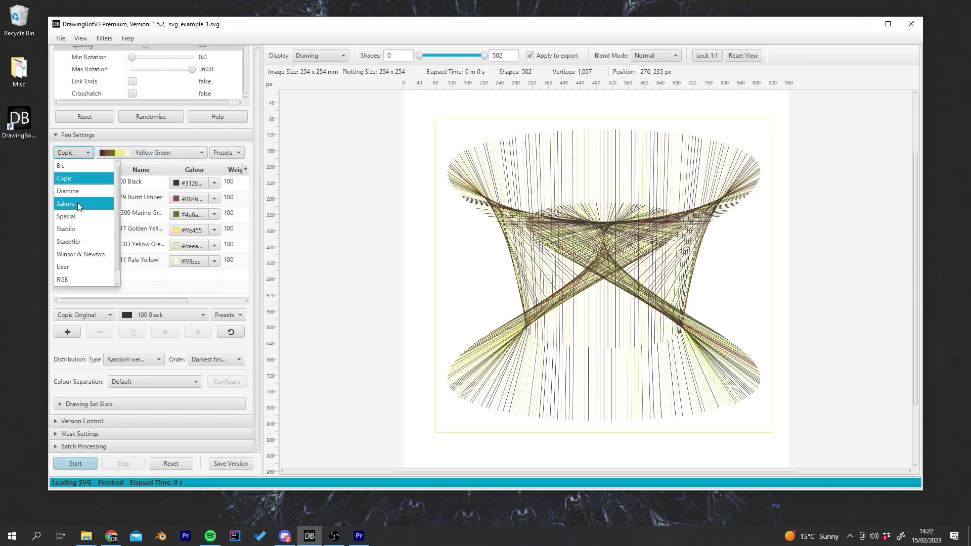
click(76, 202)
click(141, 154)
click(145, 180)
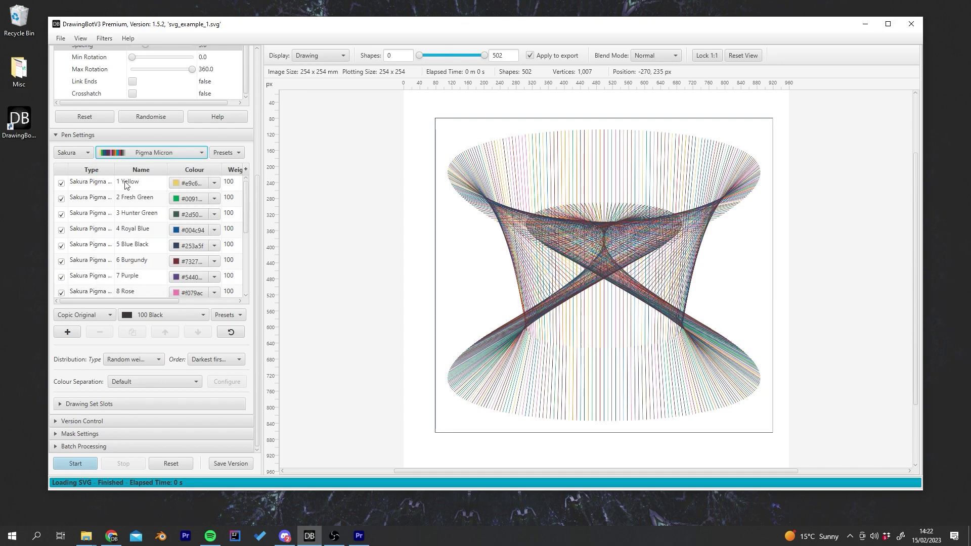
click(79, 153)
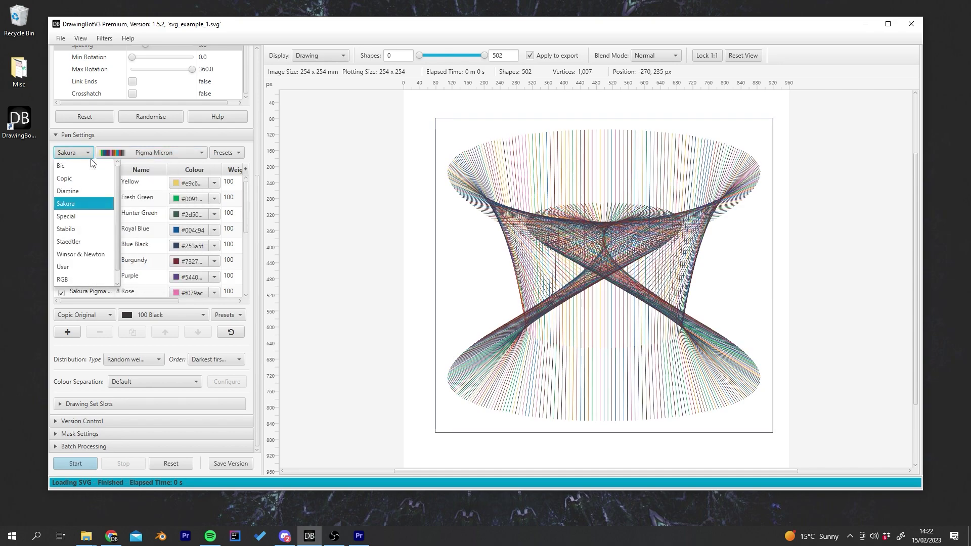
click(78, 178)
click(129, 153)
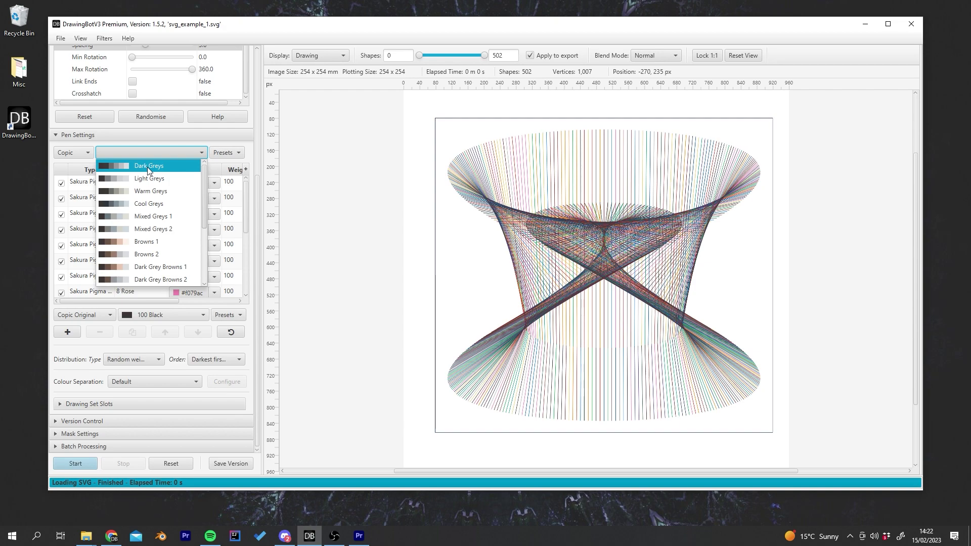
scroll(148, 226, down, 5)
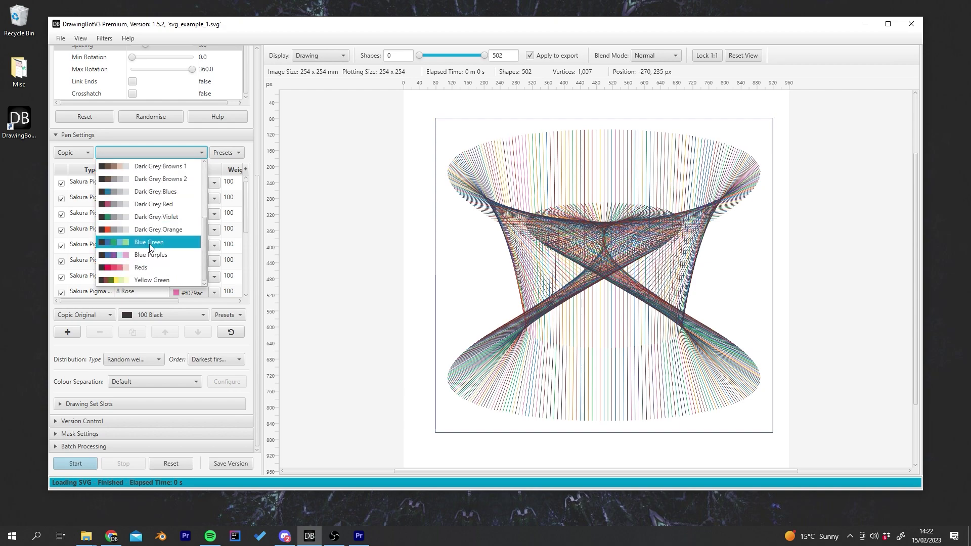
click(161, 192)
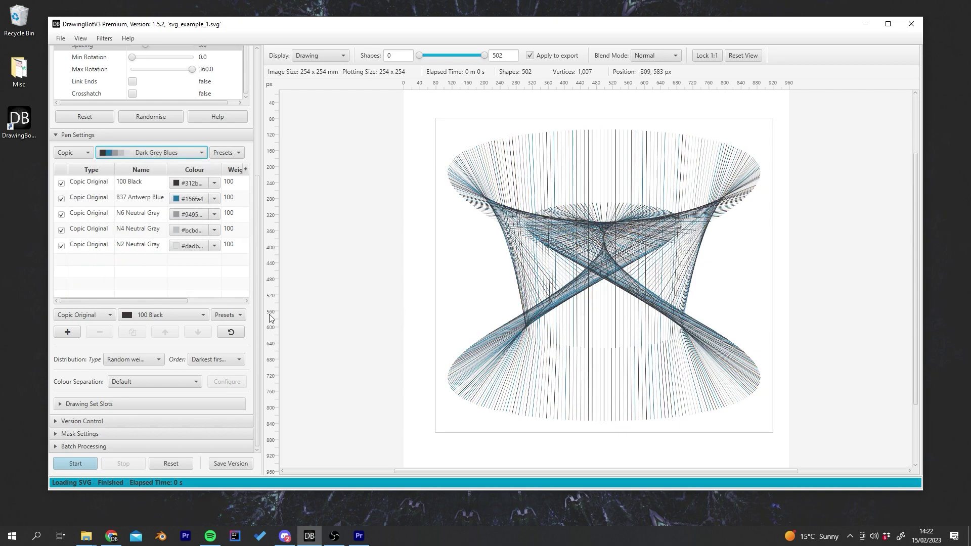
- Test a weight of 1000 on the B37 Antwerp Blue pen, then set it back to 100
click(121, 303)
drag(129, 302, 160, 302)
double_click(190, 199)
click(195, 198)
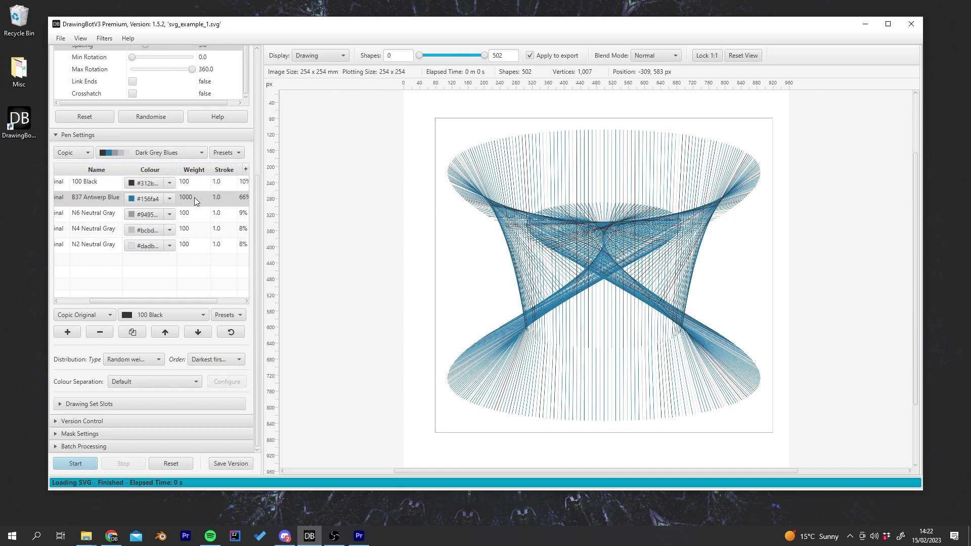
double_click(194, 198)
click(202, 199)
key(Return)
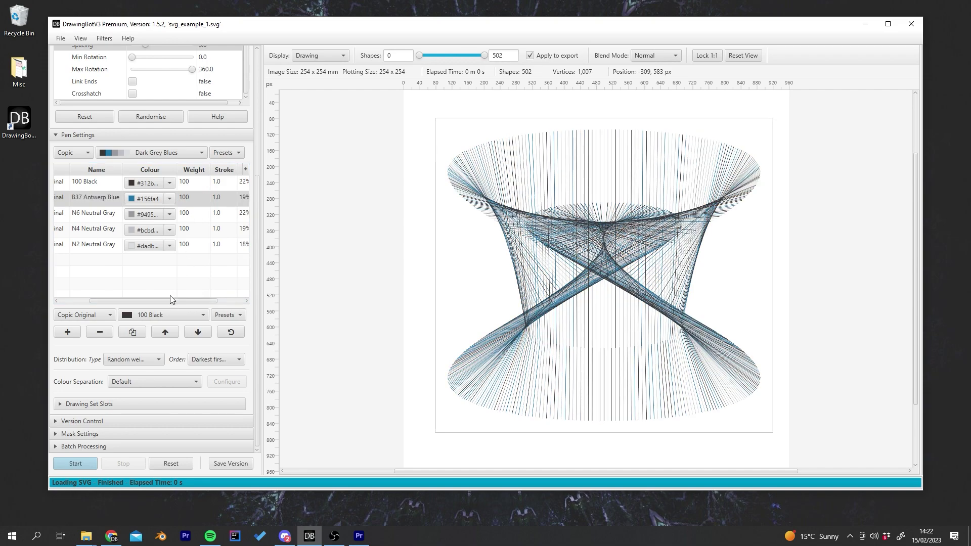
drag(157, 302, 94, 299)
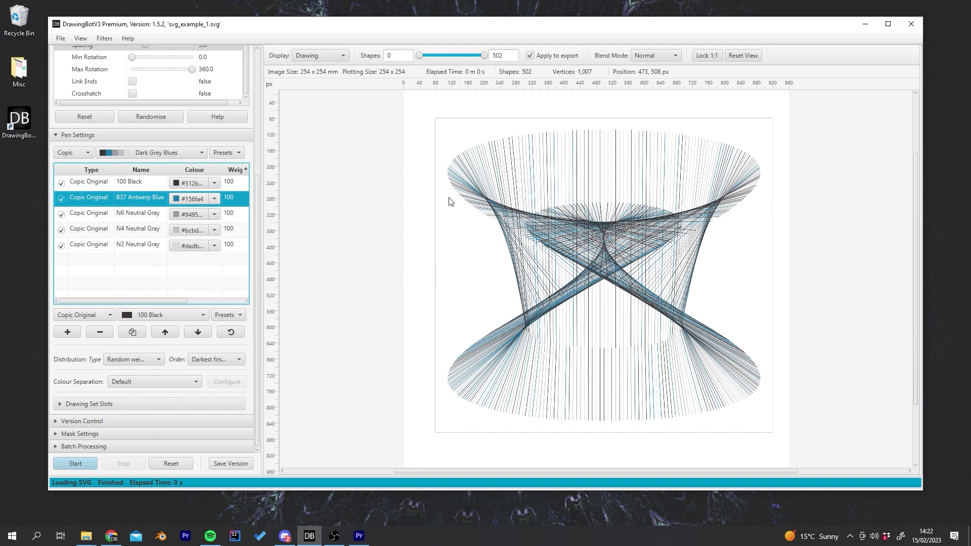
drag(257, 195, 256, 69)
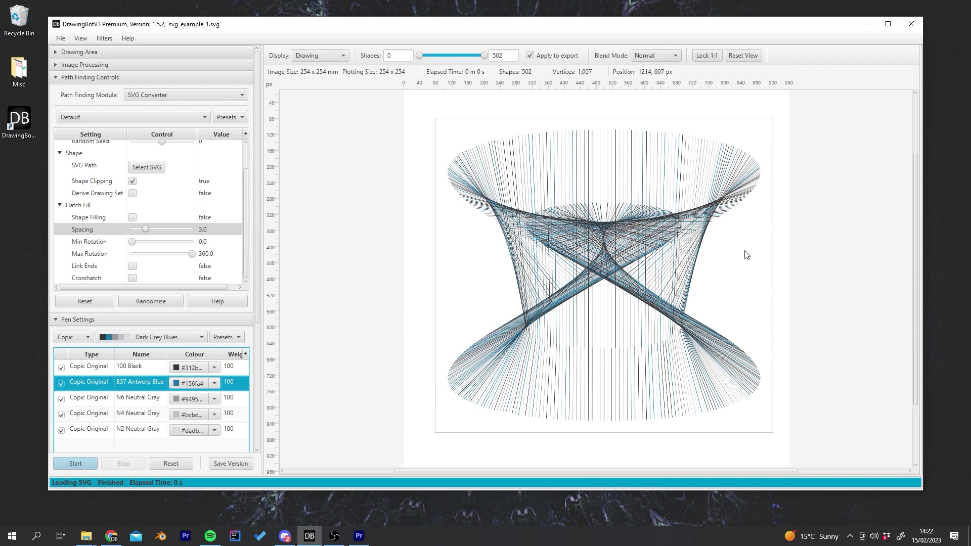
- Quick-export the Dark Grey Blues drawing as svg_example_1_plotted_5.svg
click(61, 38)
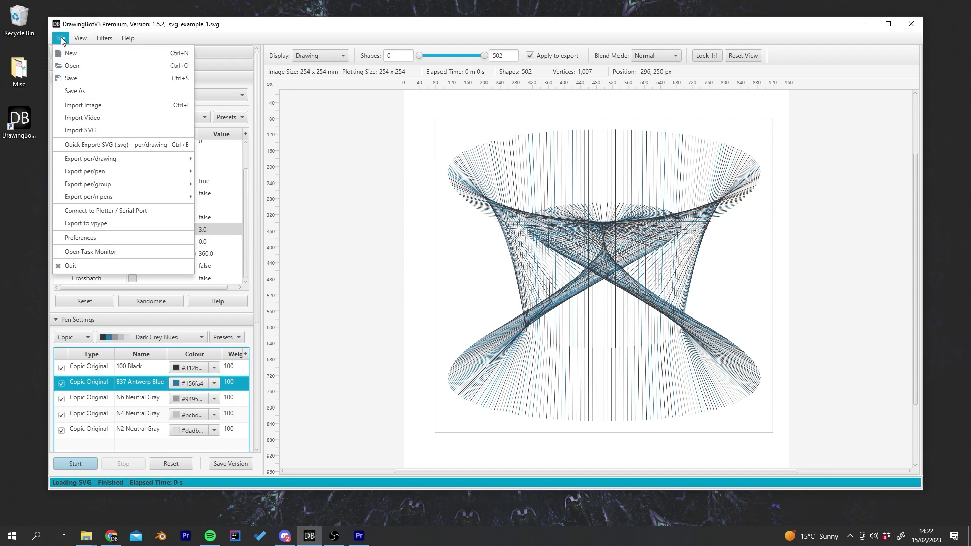
click(91, 145)
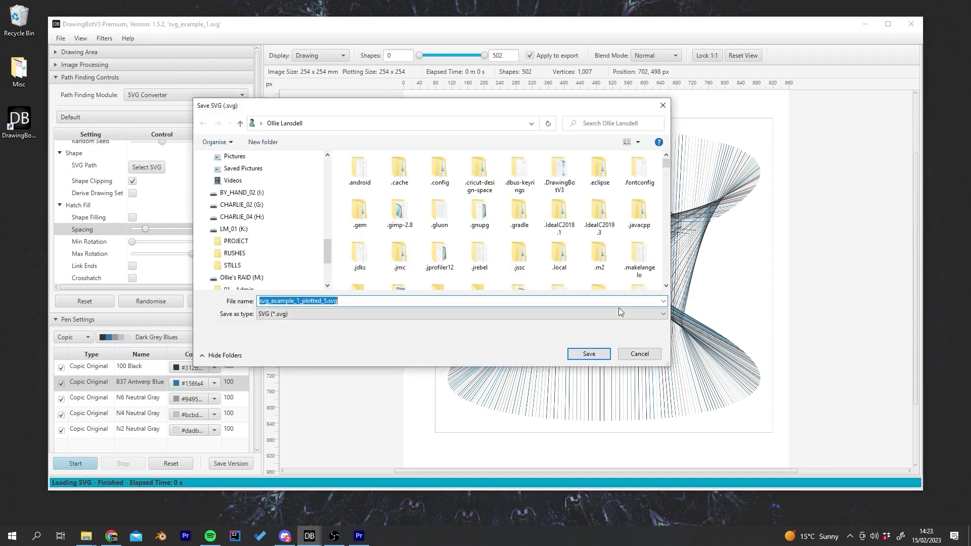
click(590, 354)
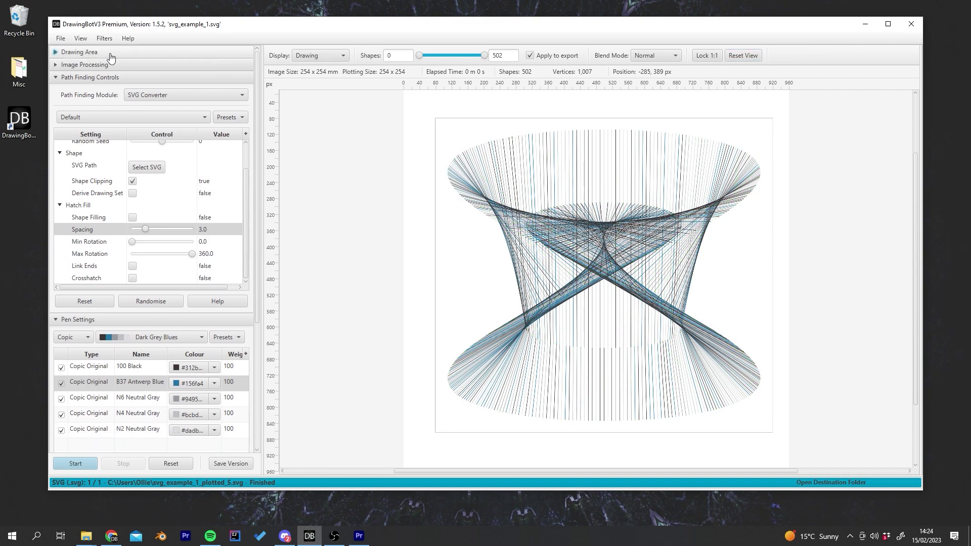
- Return to the drawing and uncheck Use Original Sizing to get an A4 210 × 297 mm area
click(288, 192)
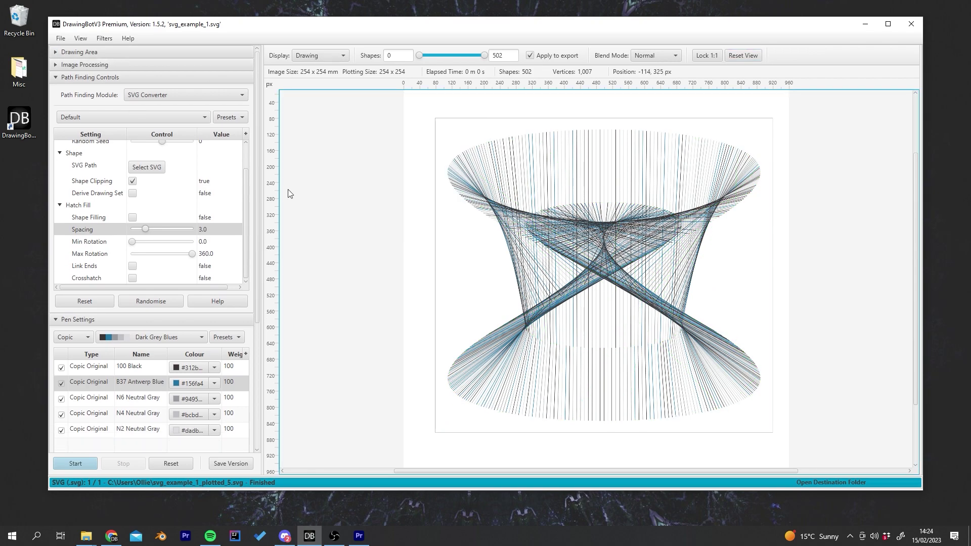
click(119, 53)
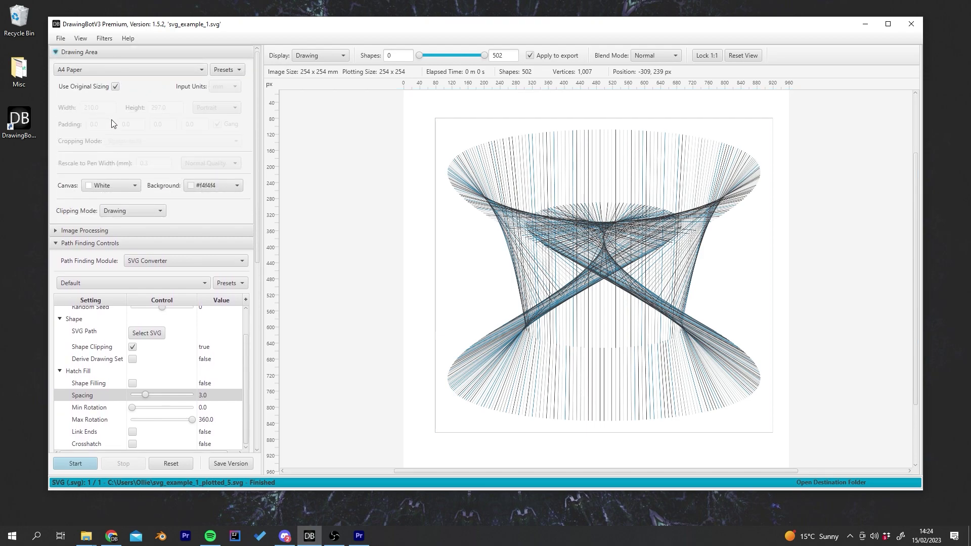
click(115, 86)
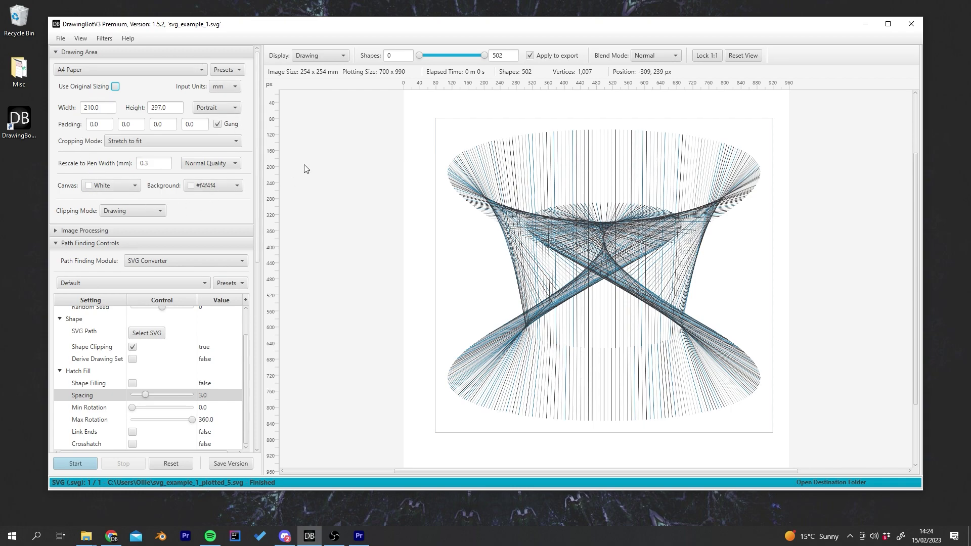
- Show the source image and set Cropping Mode to Scale to fit, checking the fitted page
click(329, 57)
click(330, 44)
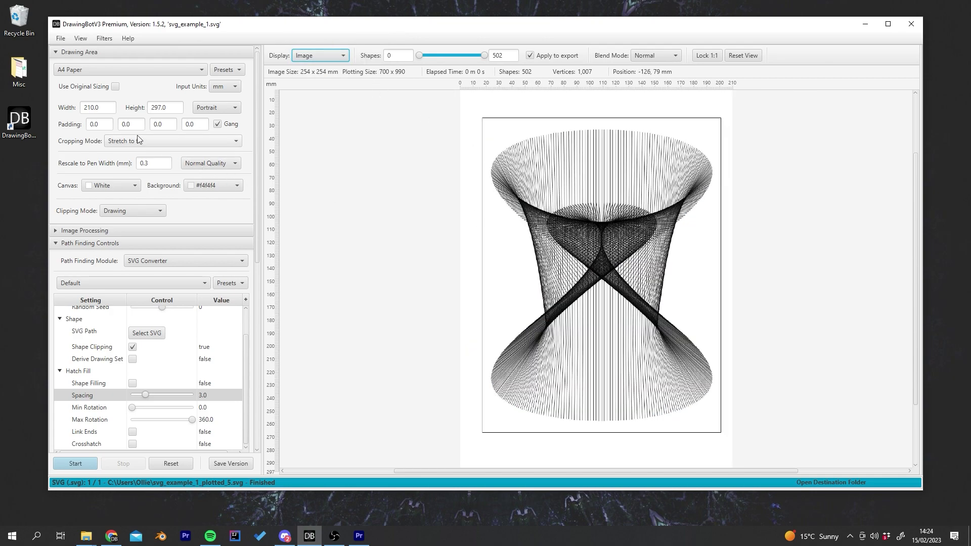
click(137, 143)
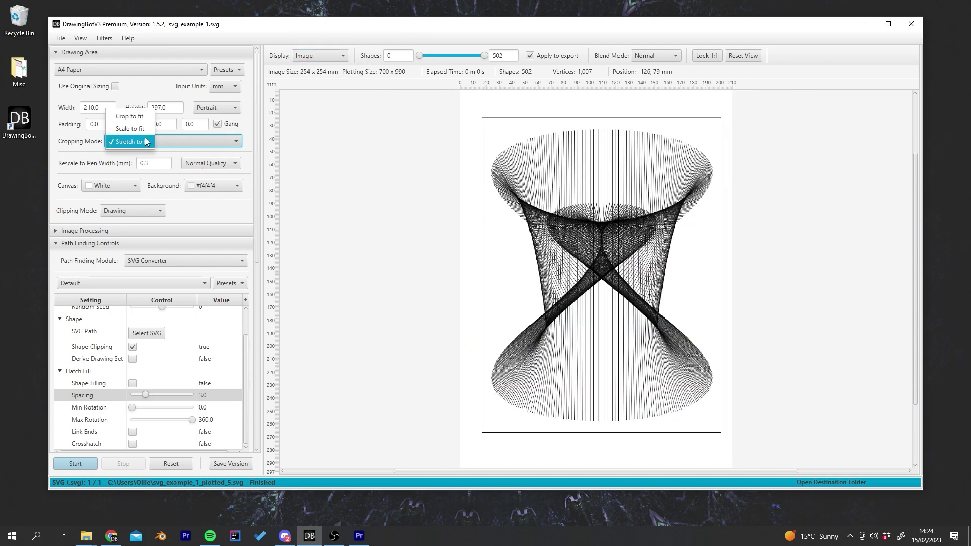
click(137, 129)
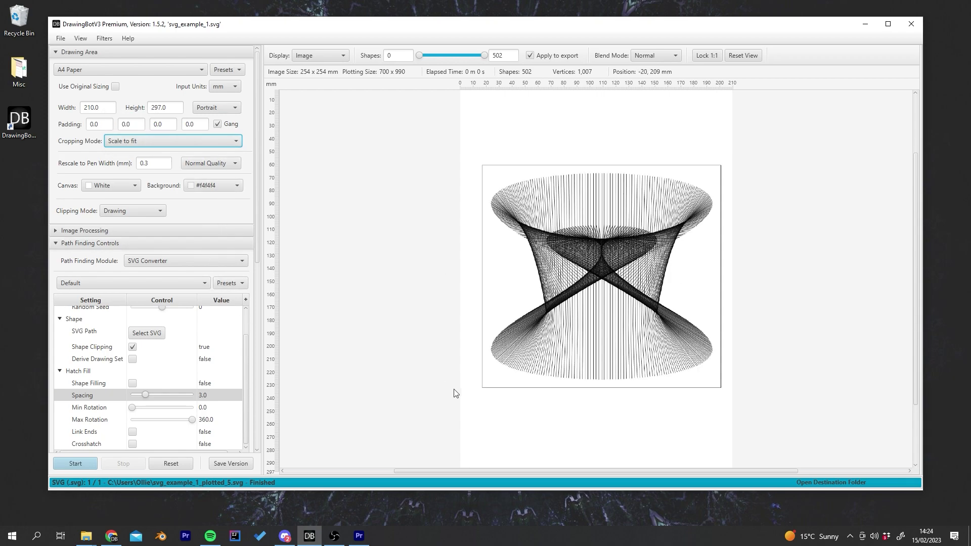
click(743, 55)
click(743, 55)
scroll(599, 302, up, 1)
scroll(599, 302, up, 1)
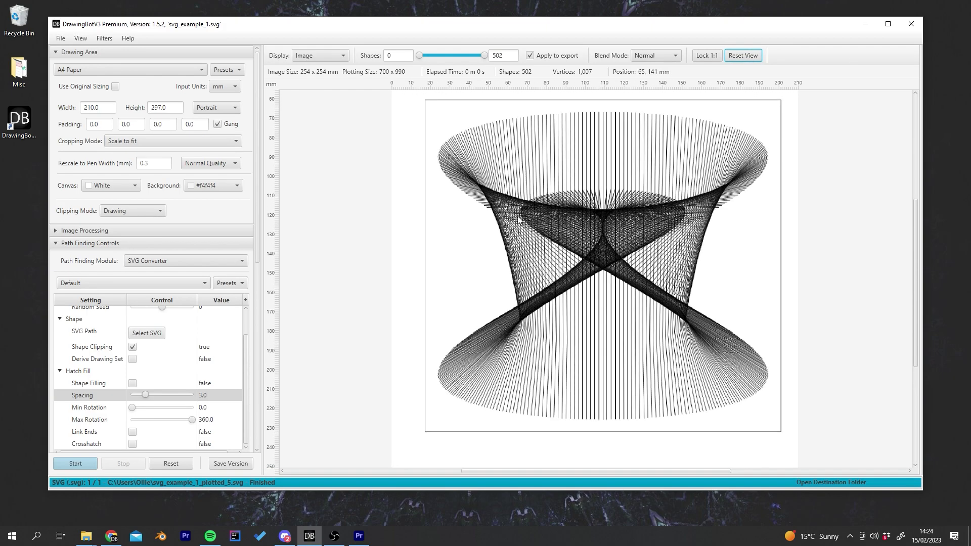
scroll(451, 170, up, 3)
drag(450, 170, 448, 215)
scroll(448, 214, up, 1)
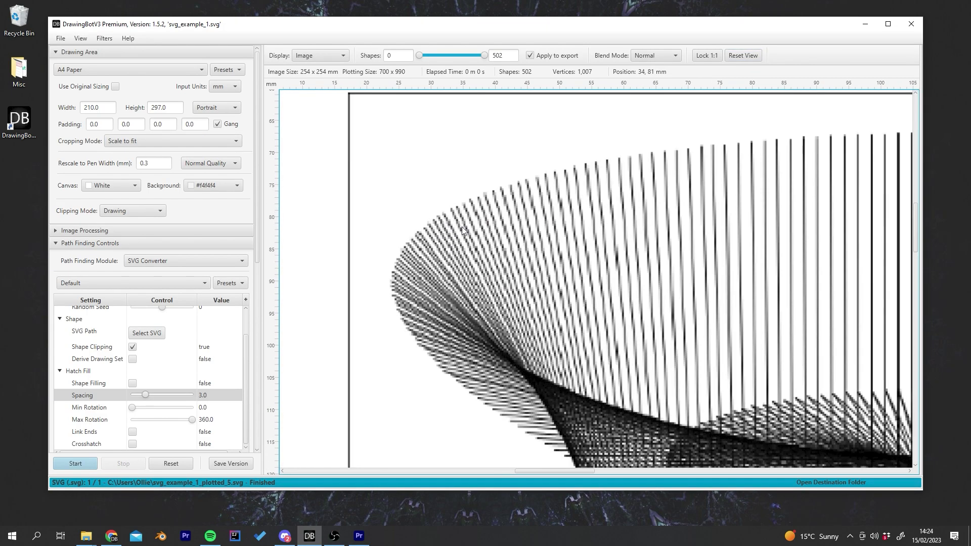
scroll(528, 250, down, 1)
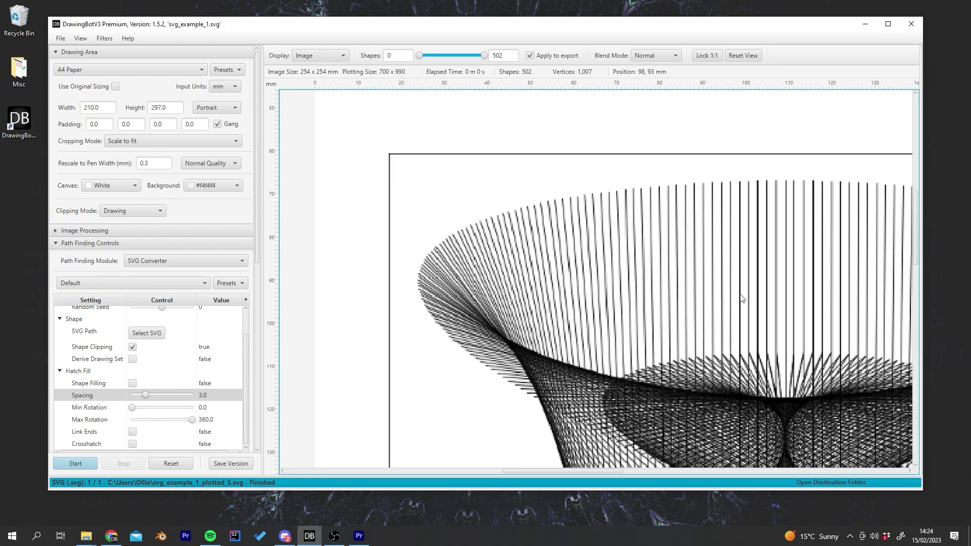
scroll(616, 223, down, 1)
scroll(745, 245, down, 1)
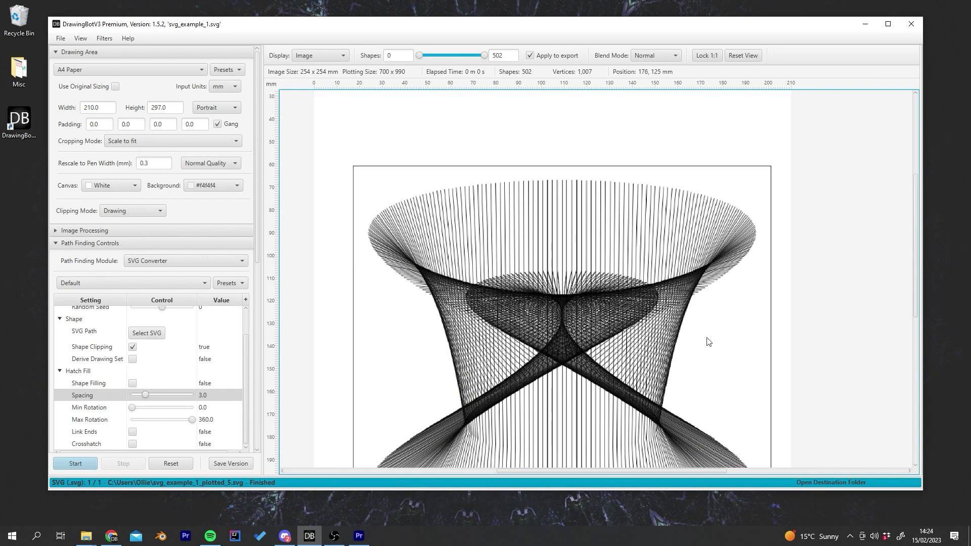
drag(707, 349, 652, 225)
scroll(689, 162, down, 1)
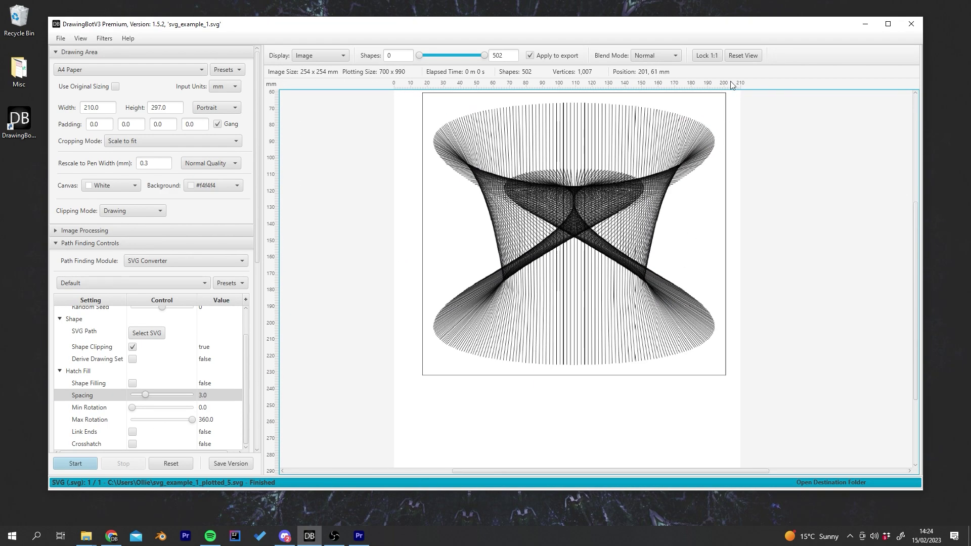
click(749, 57)
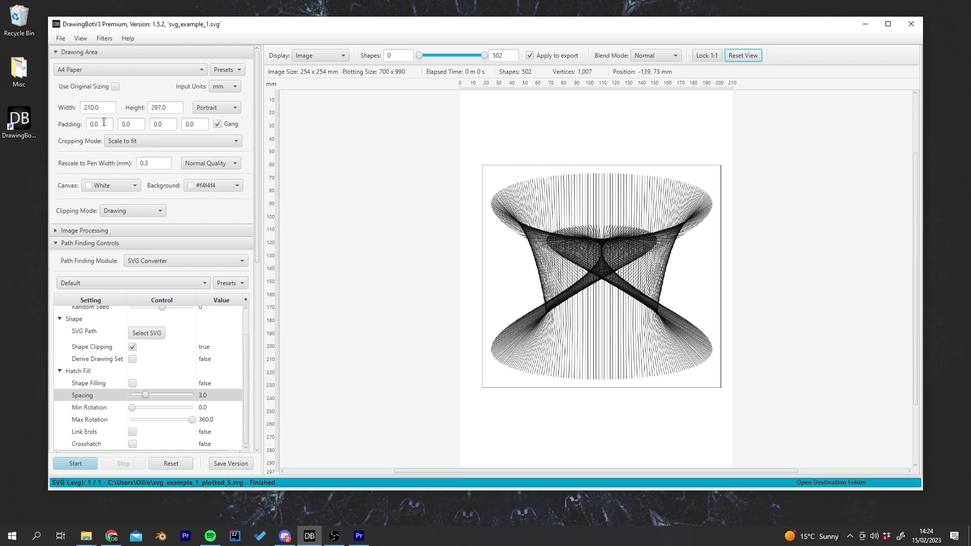
- Apply 15 mm padding on all sides and regenerate the drawing
drag(104, 122, 59, 125)
text(15)
key(Return)
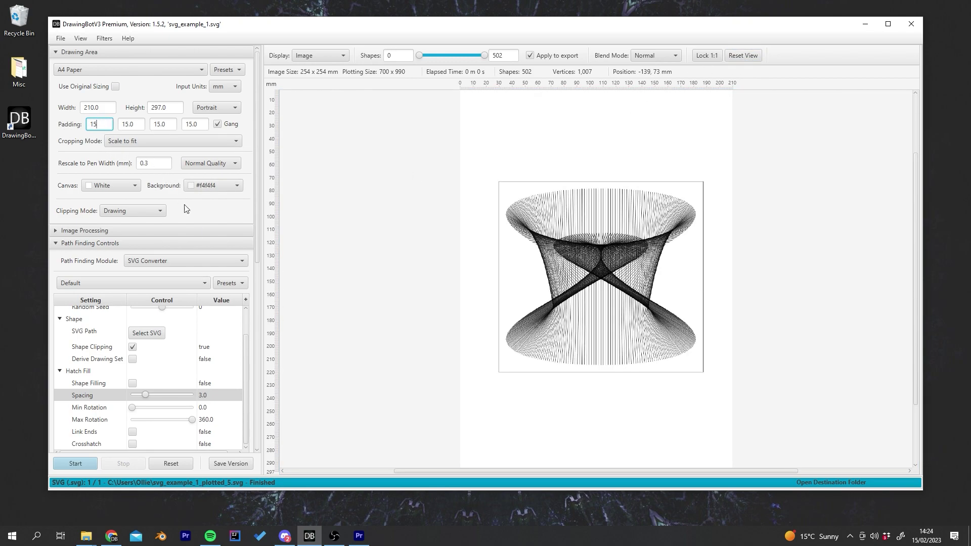
click(75, 464)
scroll(529, 234, up, 3)
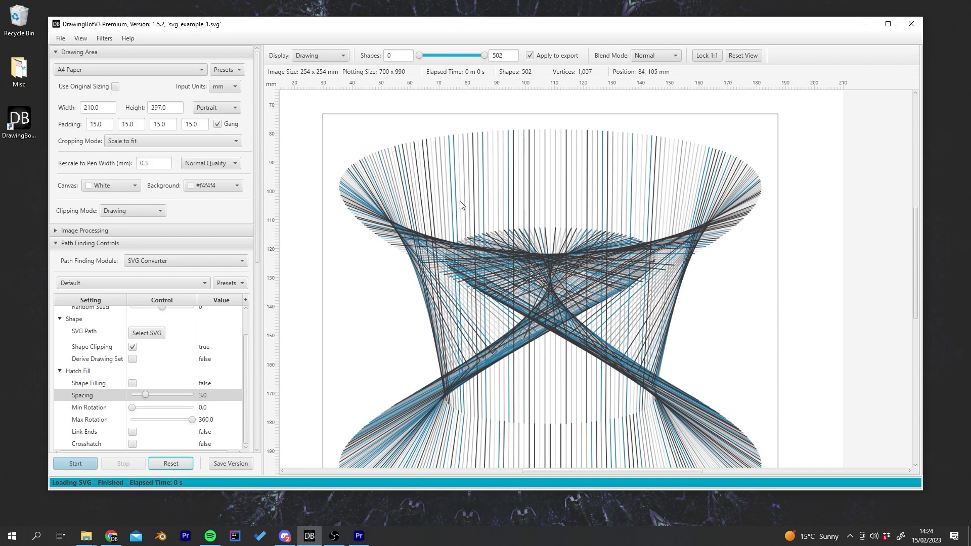
scroll(438, 193, up, 4)
scroll(438, 193, down, 5)
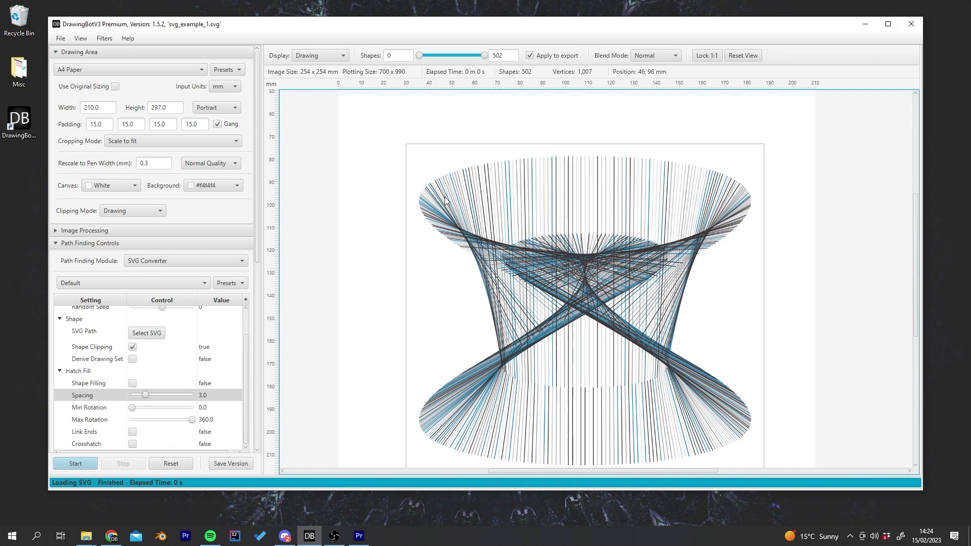
click(748, 56)
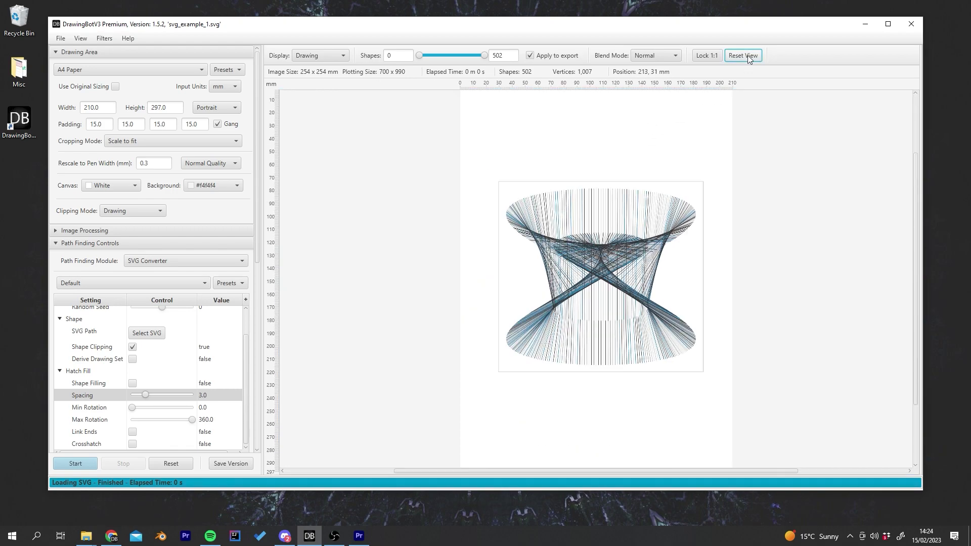
- Switch the paper size to A1 and regenerate the drawing
click(108, 65)
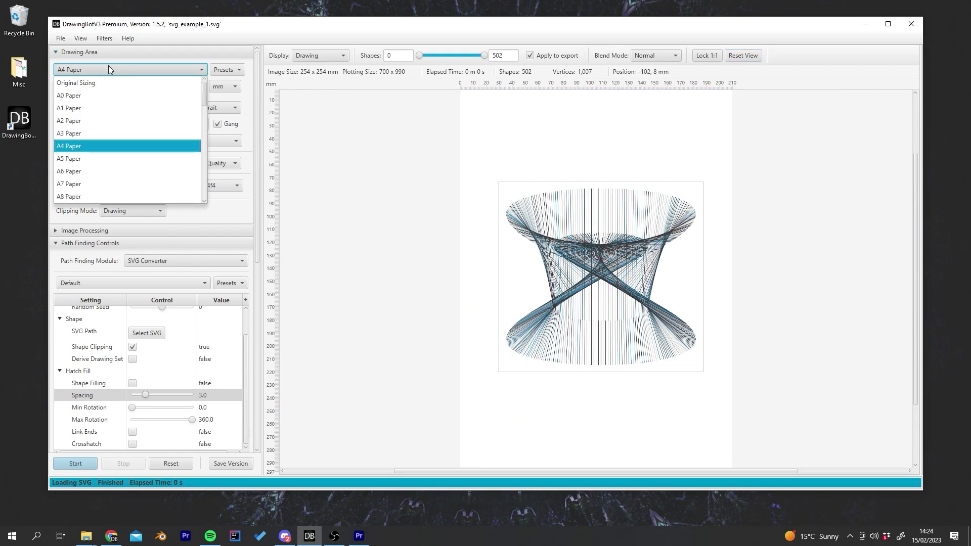
click(112, 108)
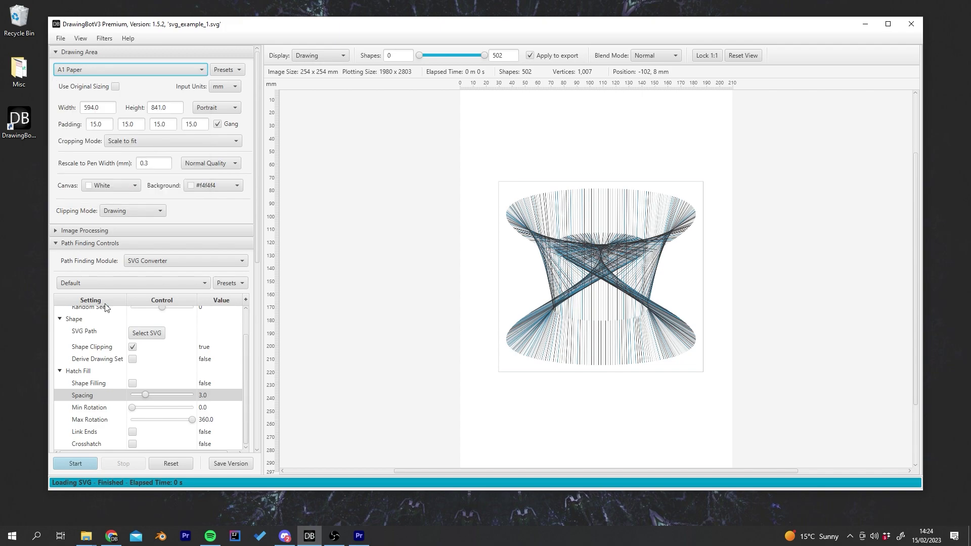
click(76, 464)
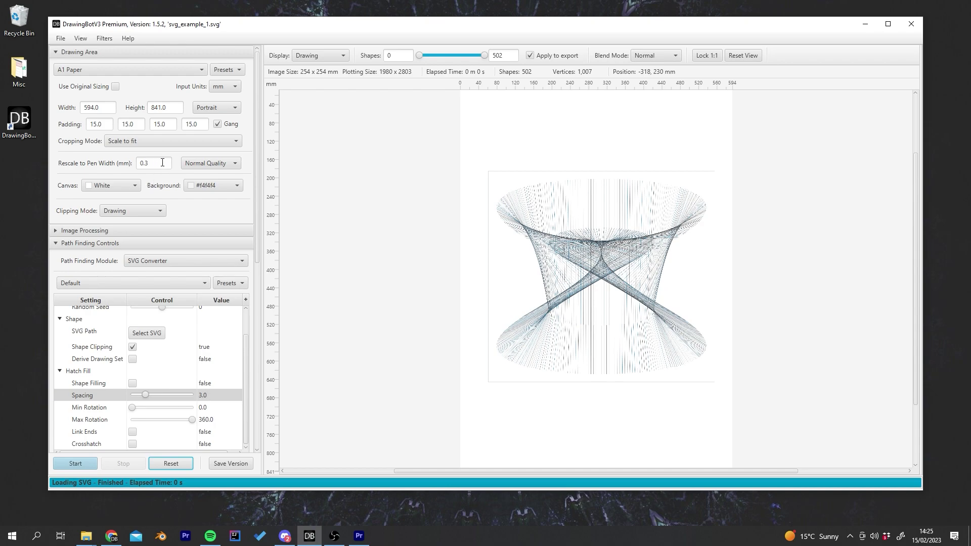
- Set Rescale to Pen Width to 1.0 mm and reset the view to the full page
drag(163, 162, 112, 159)
scroll(581, 258, up, 6)
scroll(483, 240, down, 5)
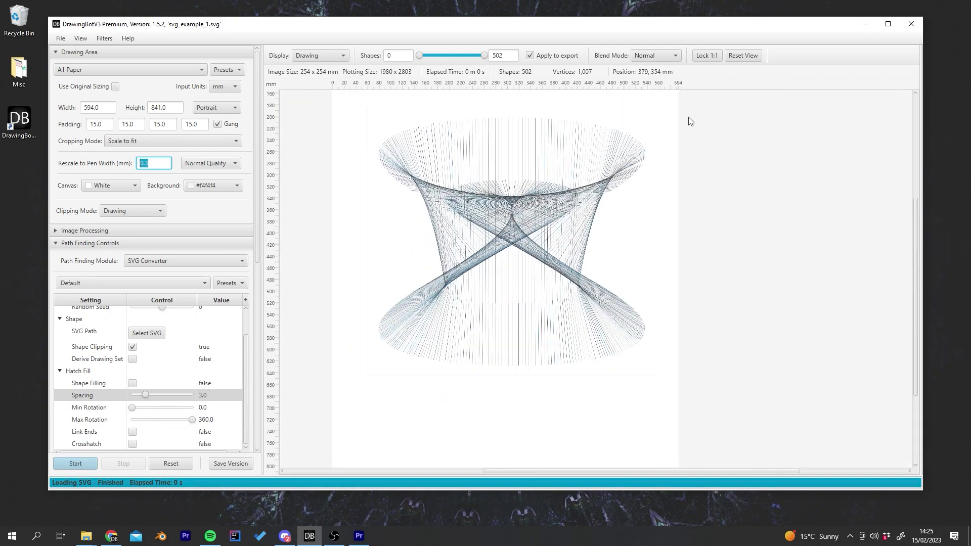
click(731, 59)
double_click(170, 163)
text(1.0)
click(226, 213)
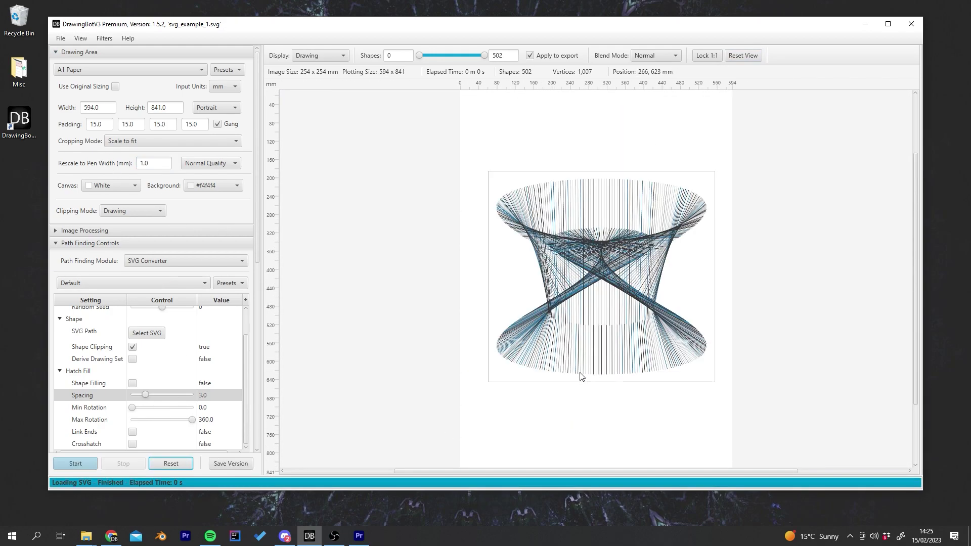
scroll(657, 216, up, 6)
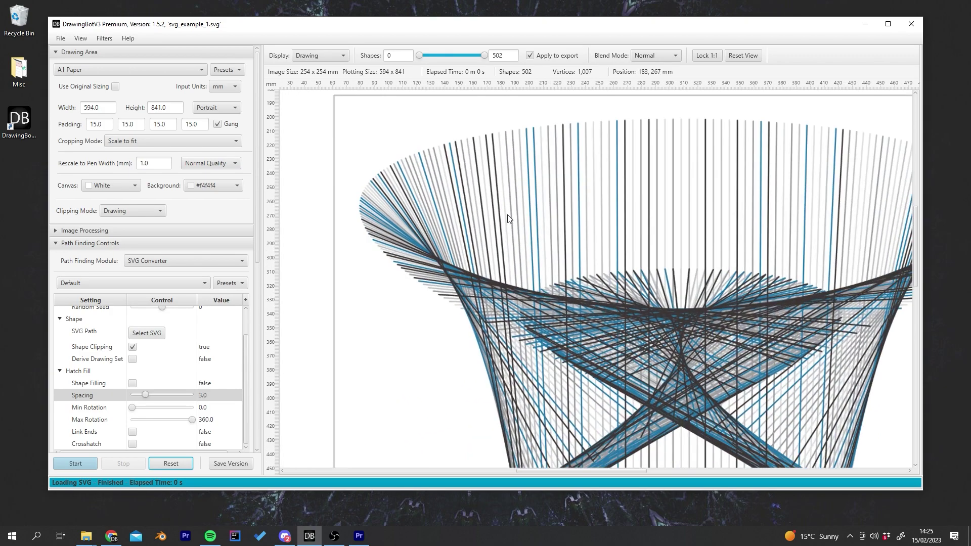
click(744, 56)
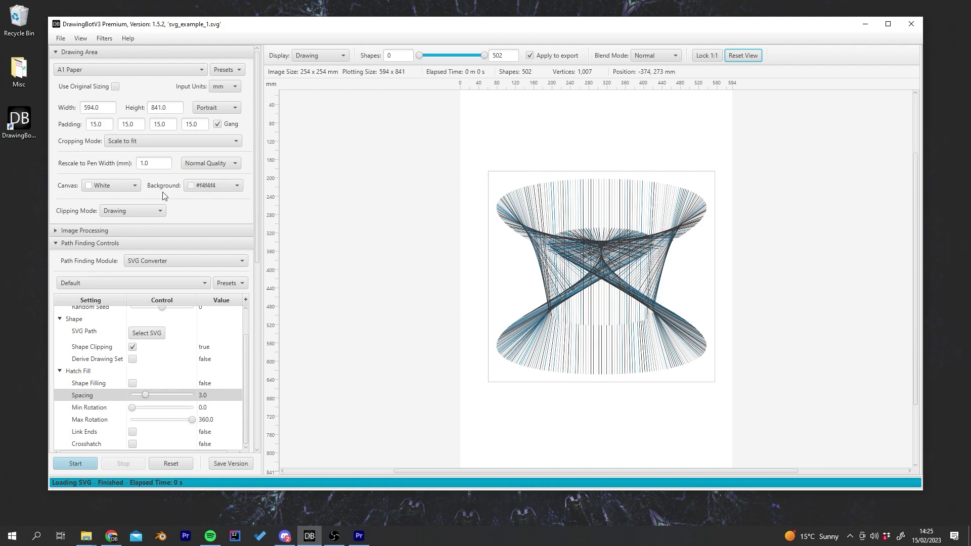
drag(157, 161, 120, 165)
click(212, 216)
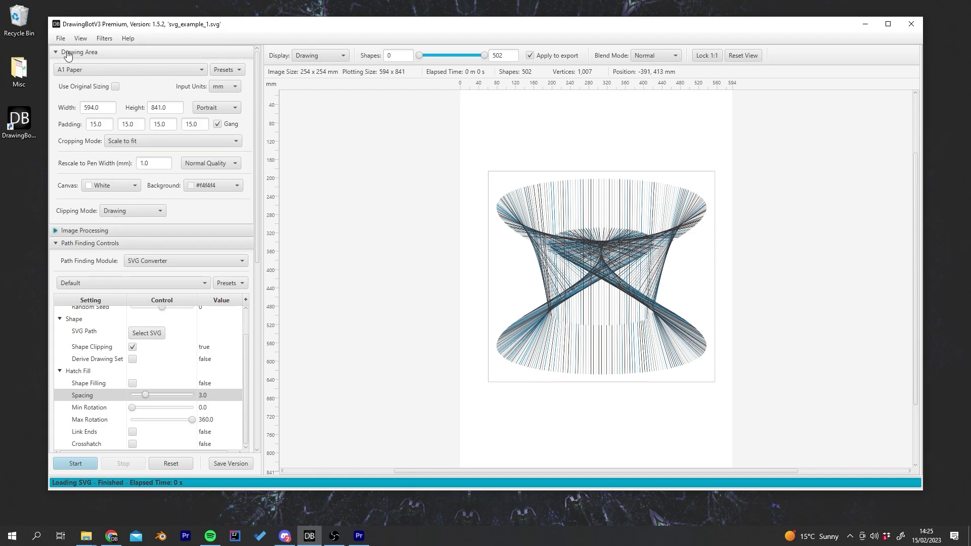
click(81, 37)
- Drag the image crop's edges inward and shift the crop box up and right
click(104, 83)
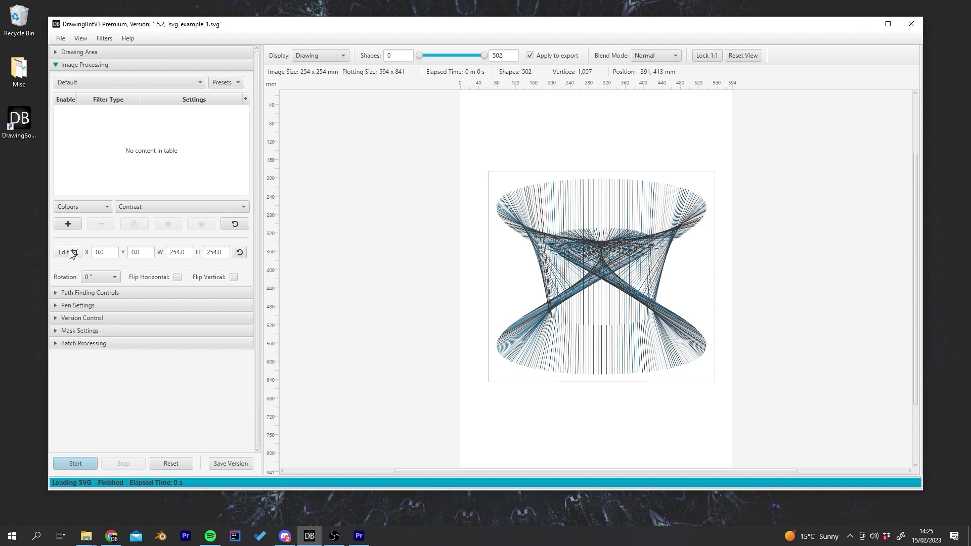
click(71, 253)
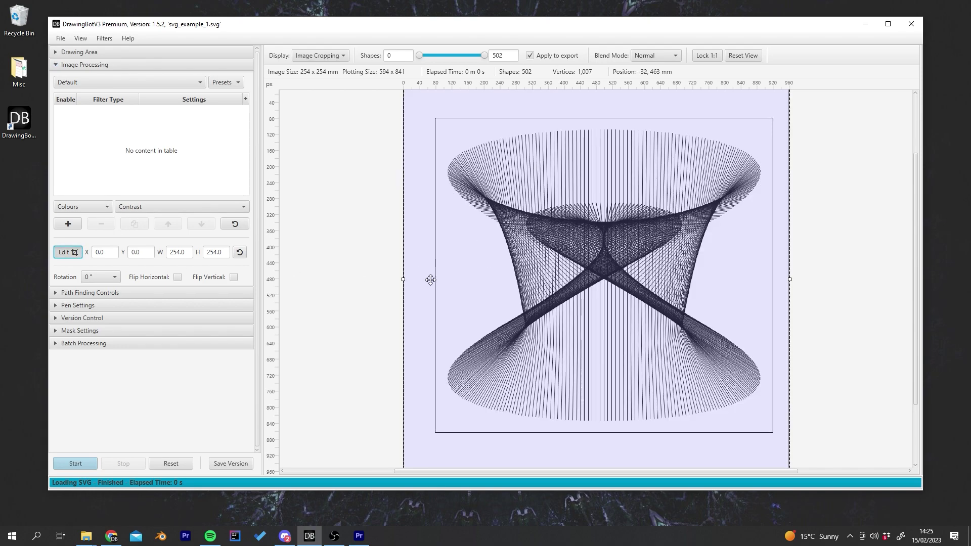
drag(405, 280, 501, 280)
drag(789, 280, 646, 279)
scroll(572, 377, down, 1)
drag(573, 452, 573, 396)
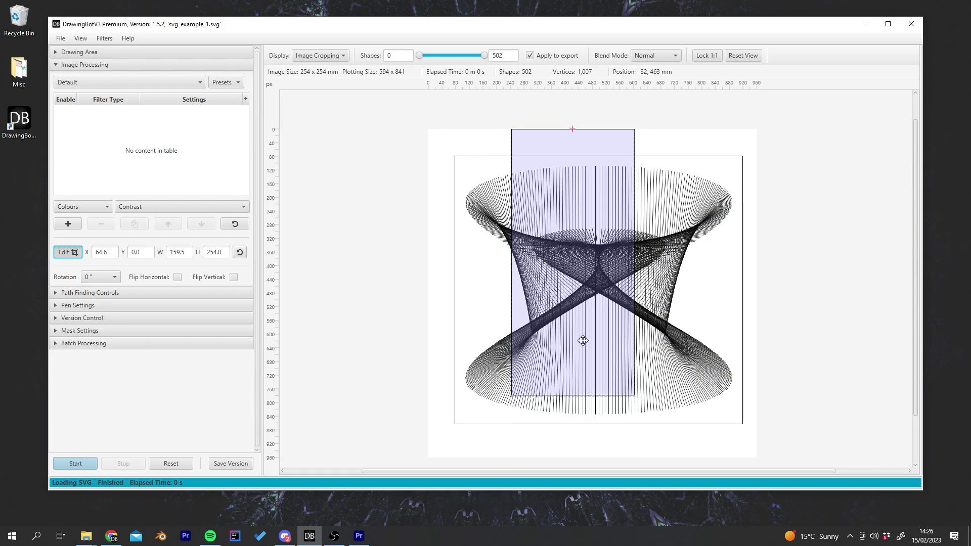
drag(573, 130, 573, 206)
drag(589, 282, 615, 257)
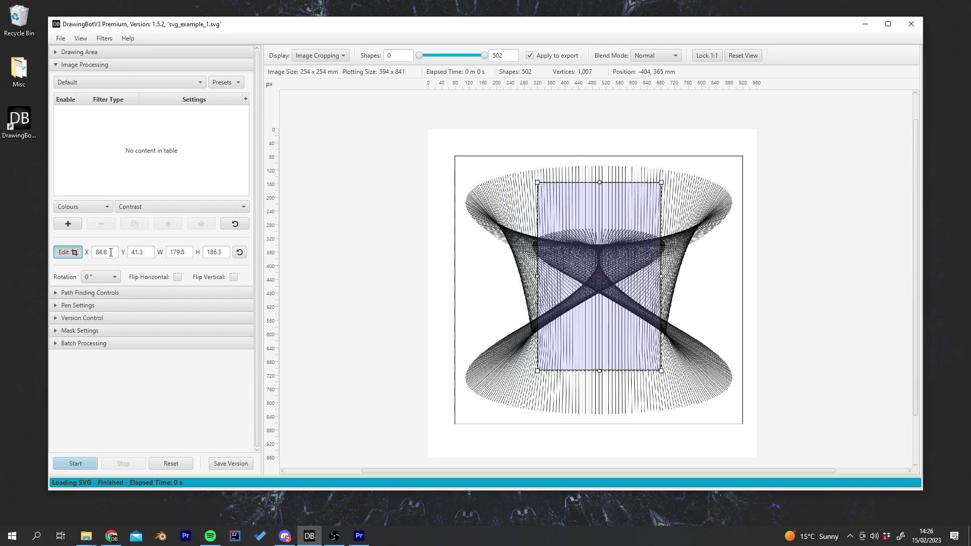
- Set the crop position to X 80 and Y 40
drag(110, 252, 95, 252)
key(Tab)
key(Tab)
key(shift+Tab)
key(shift+Tab)
text(80)
key(Tab)
text(40)
click(64, 402)
- Plot the cropped drawing, then turn on Use Original Sizing and re-plot
click(89, 464)
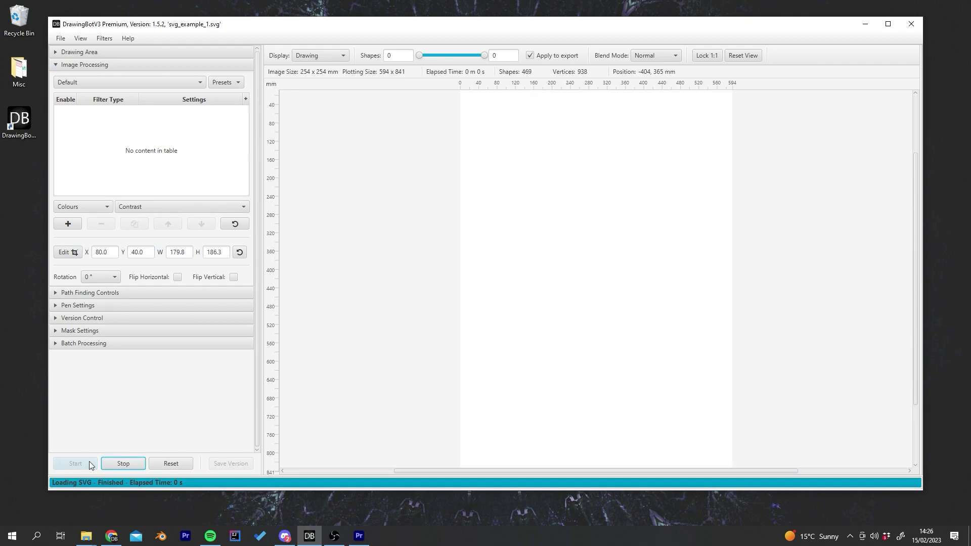
scroll(687, 290, down, 3)
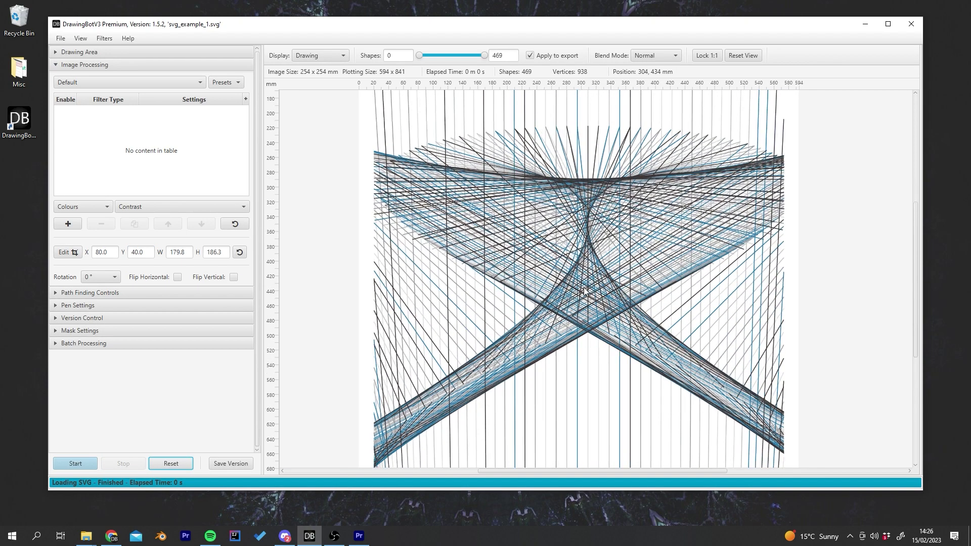
click(79, 52)
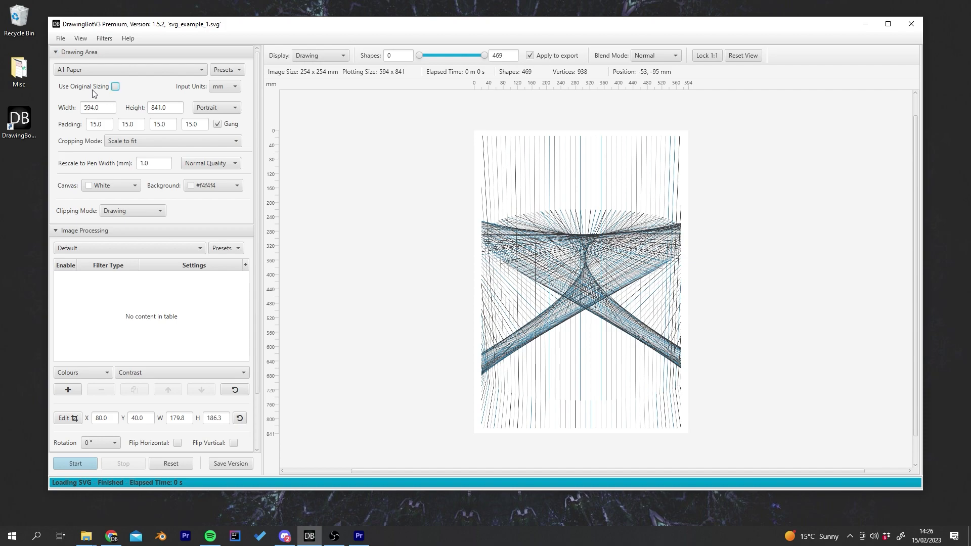
click(115, 87)
click(76, 464)
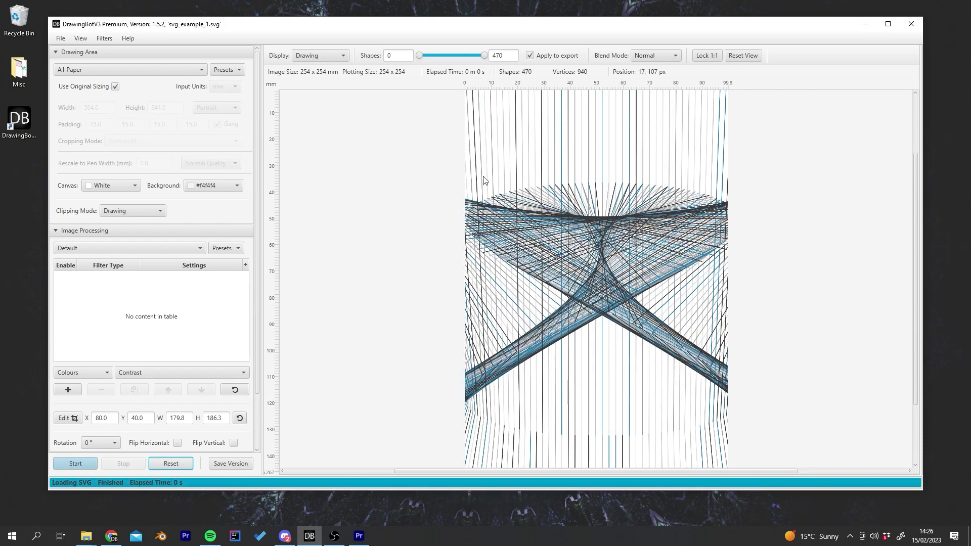
- Try A4 Paper, then switch Use Original Sizing back on
scroll(537, 248, down, 1)
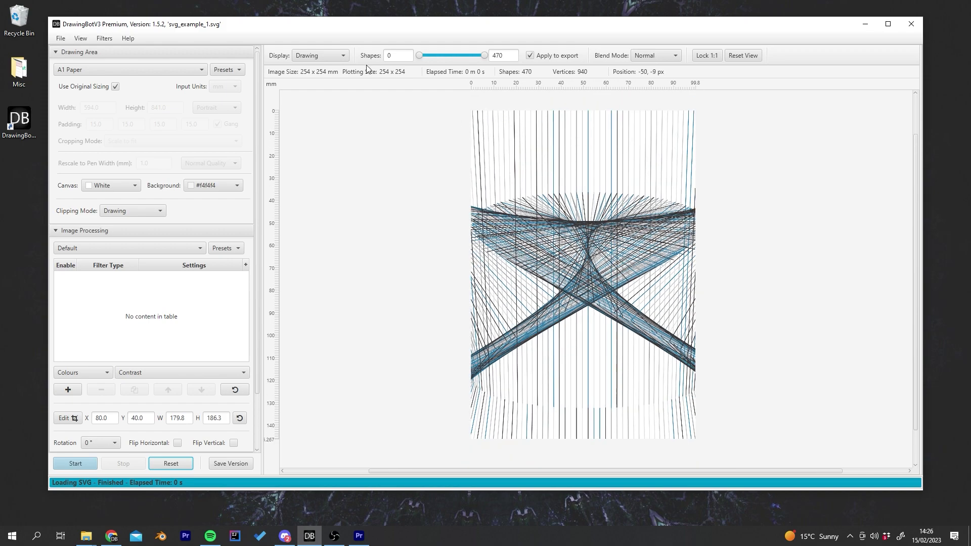
click(126, 70)
click(94, 146)
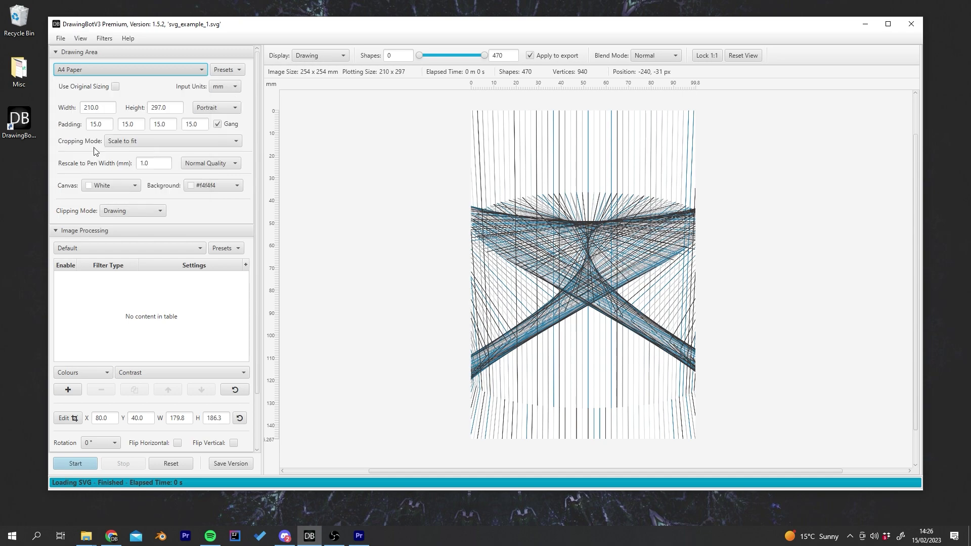
click(115, 69)
click(115, 70)
click(116, 87)
- Reset the image crop to restore the full uncropped image
click(76, 232)
click(152, 231)
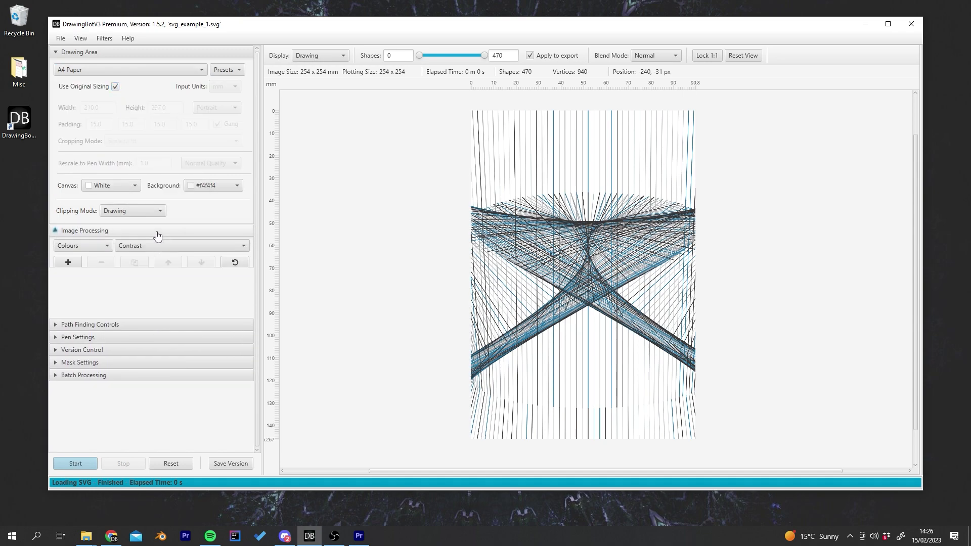
click(240, 418)
click(171, 463)
click(78, 52)
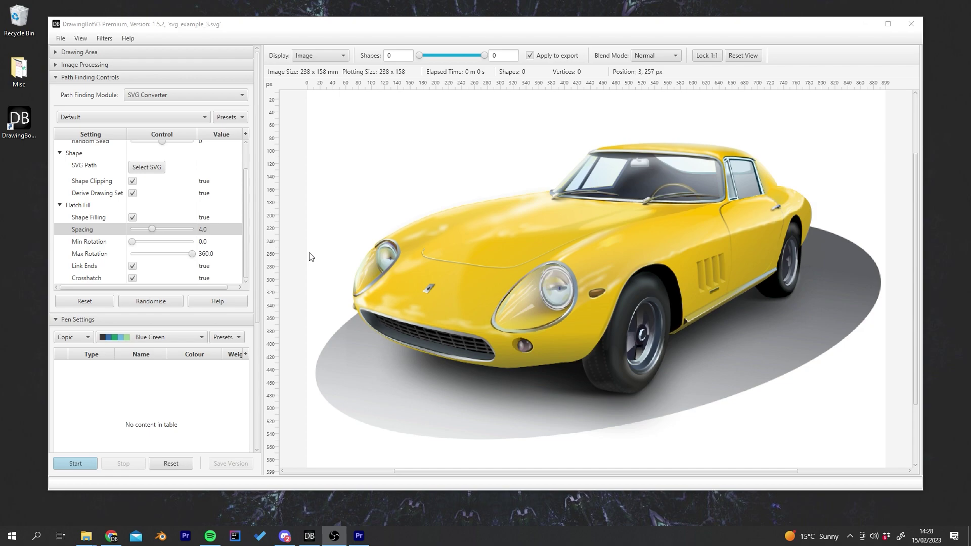
- Run the SVG Converter to plot the car with crosshatched fill at 4.0 spacing
click(71, 306)
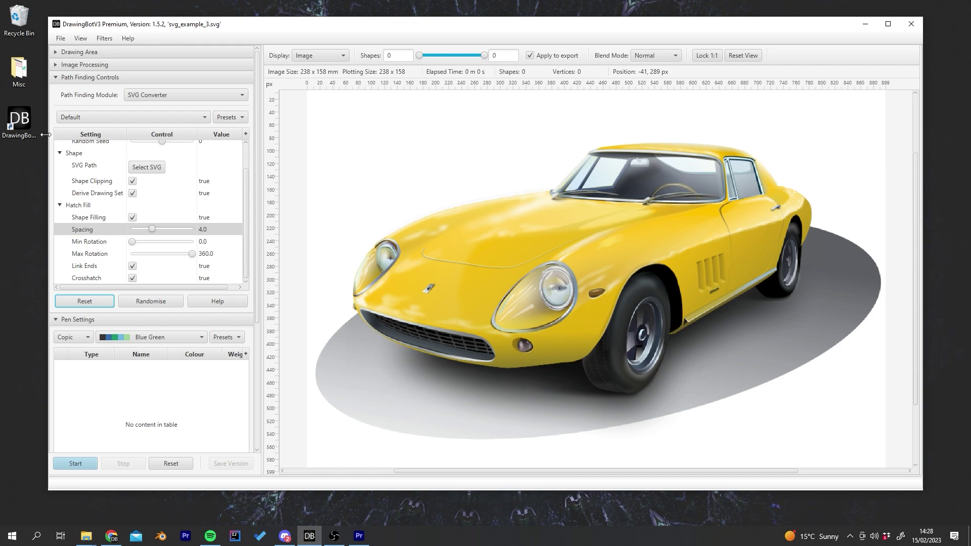
click(84, 463)
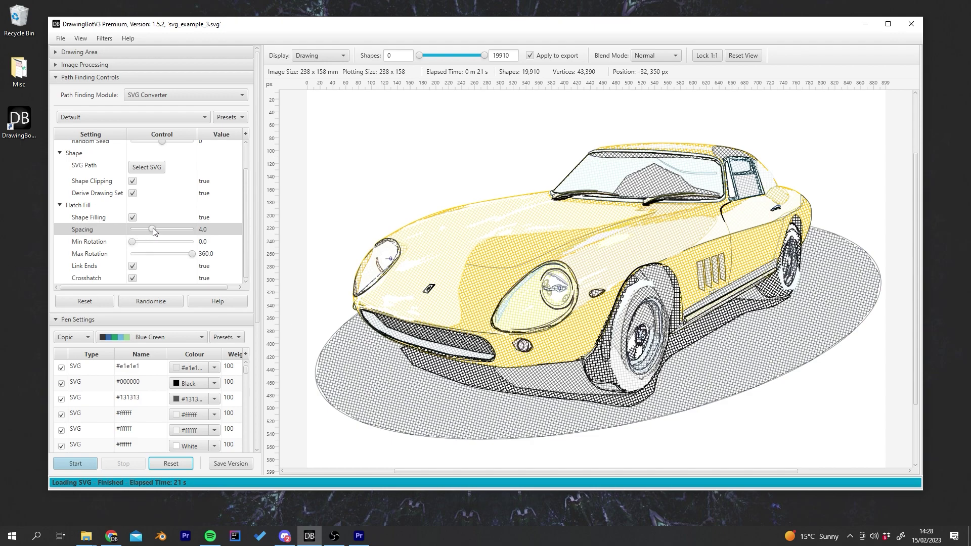
- Set hatch spacing to 7.0 and max rotation to 0, re-plotting the car after each change
drag(153, 228, 178, 230)
click(203, 230)
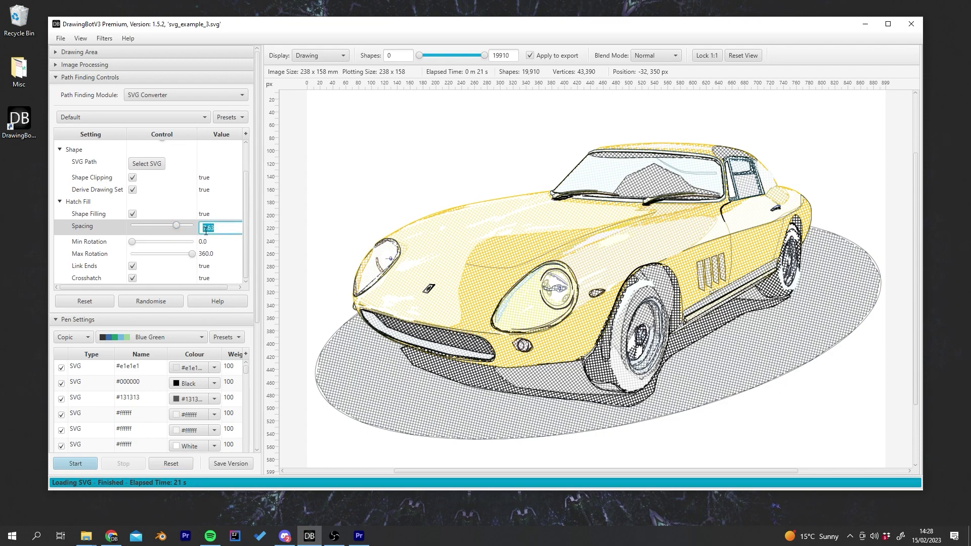
text(7)
key(Return)
click(76, 464)
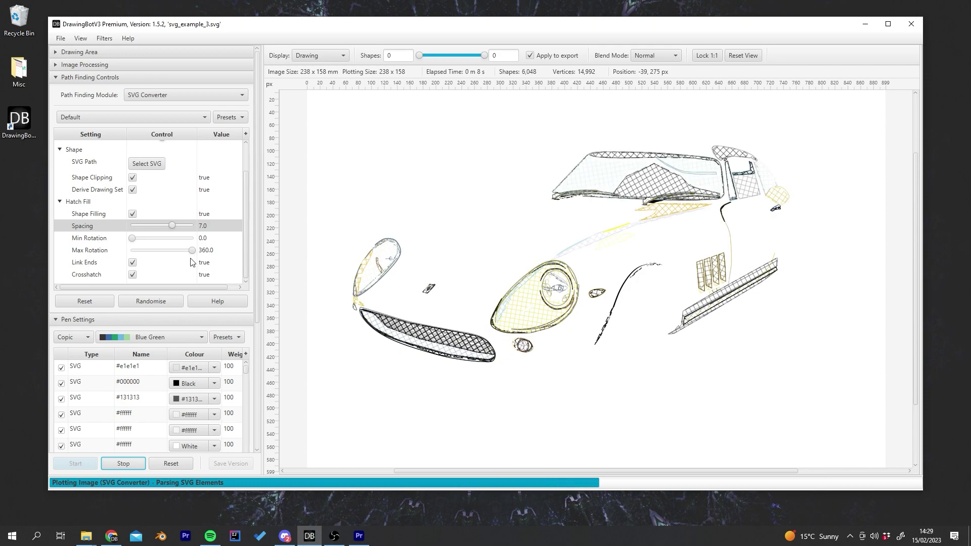
drag(196, 253, 123, 256)
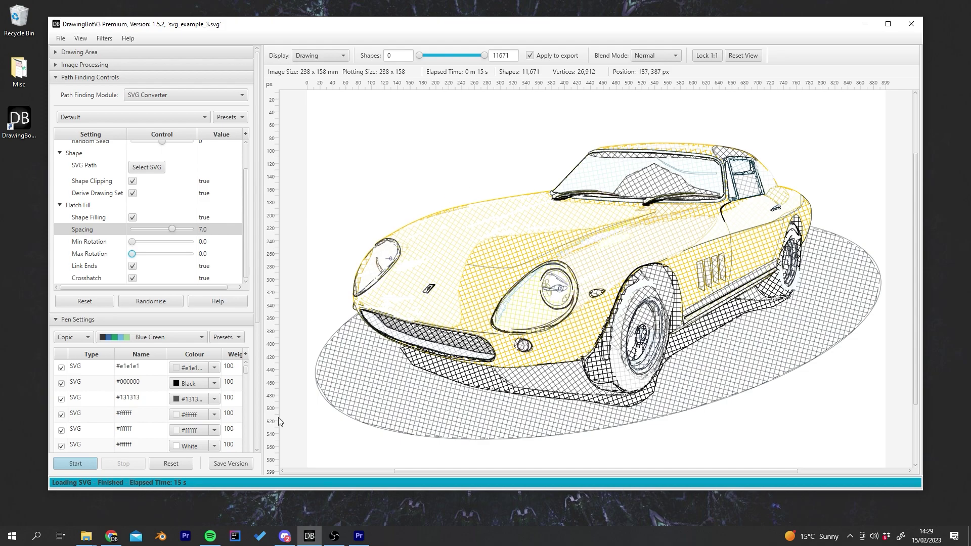
click(75, 464)
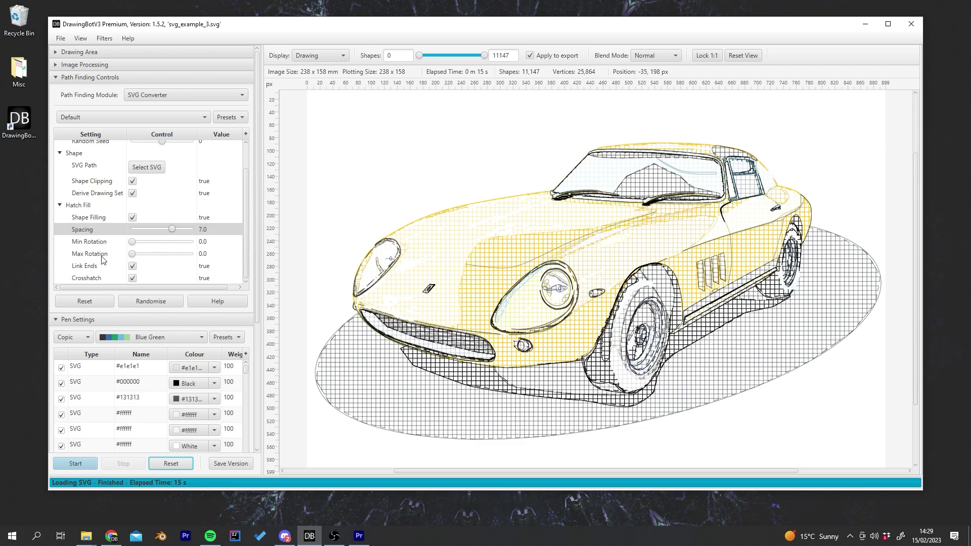
- Turn off Crosshatch, re-plot, and inspect the car's front and lower edge
click(133, 278)
click(75, 464)
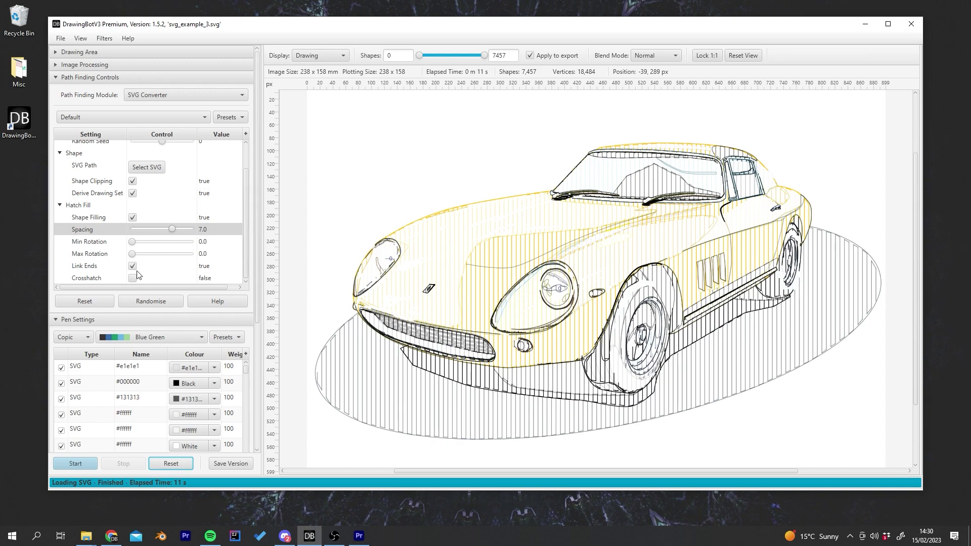
scroll(387, 450, up, 6)
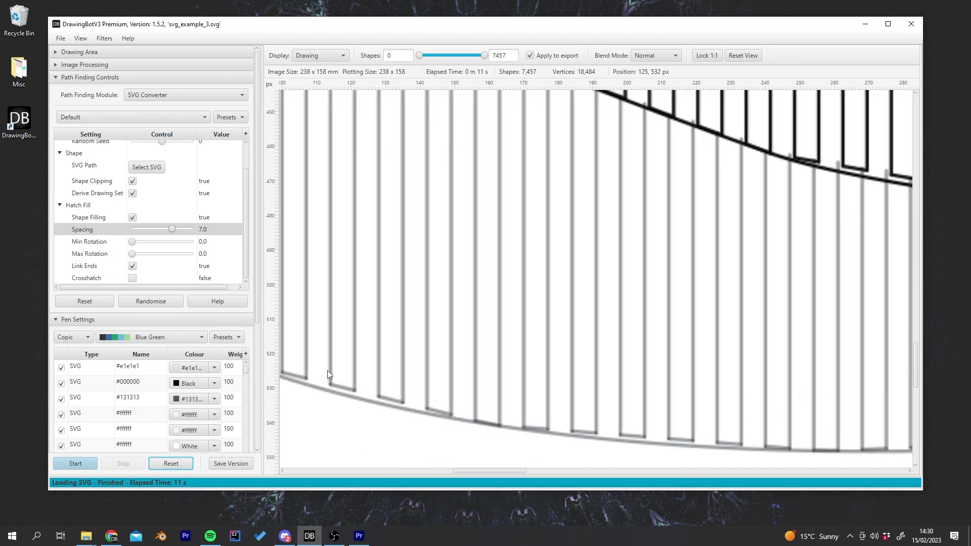
scroll(586, 444, down, 3)
drag(746, 393, 567, 396)
drag(712, 366, 555, 373)
scroll(636, 386, down, 2)
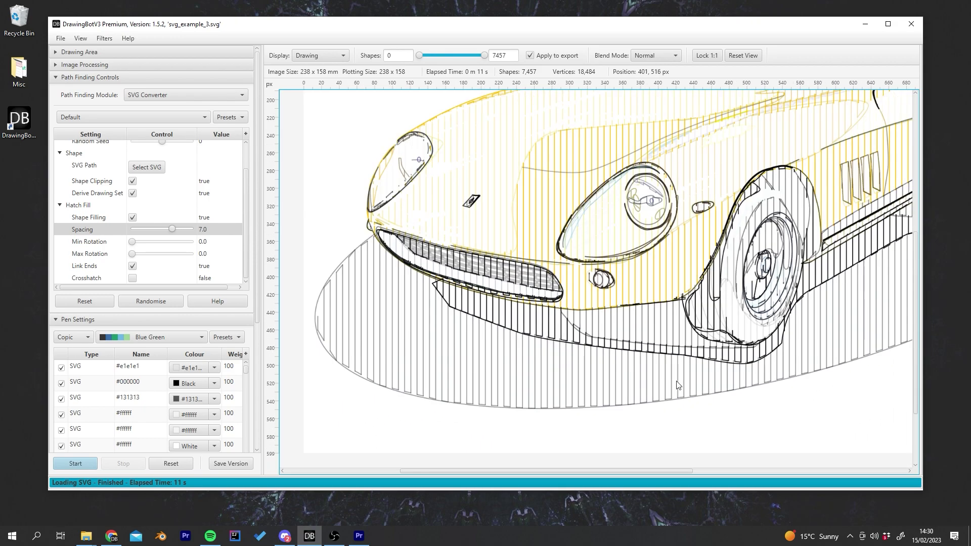
scroll(681, 385, up, 3)
scroll(728, 300, right, 5)
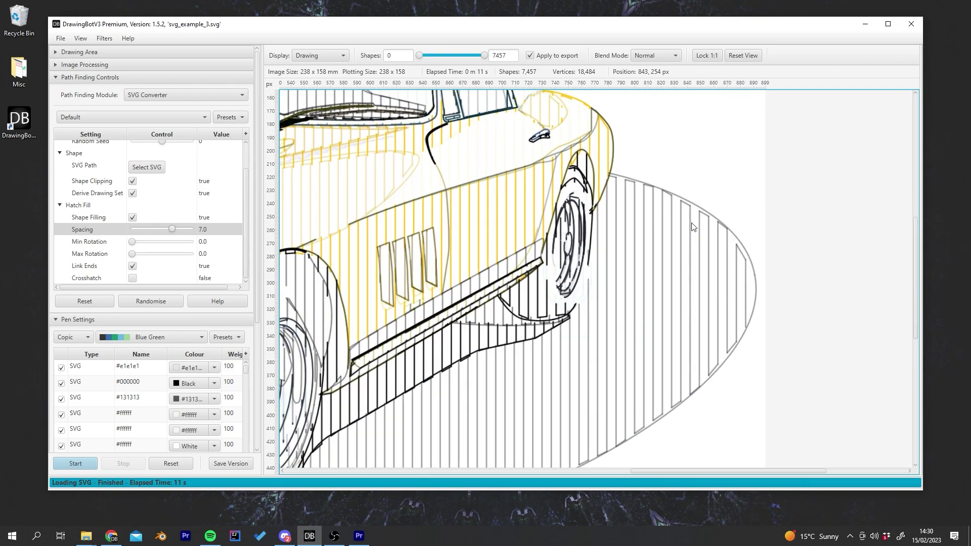
scroll(459, 314, down, 4)
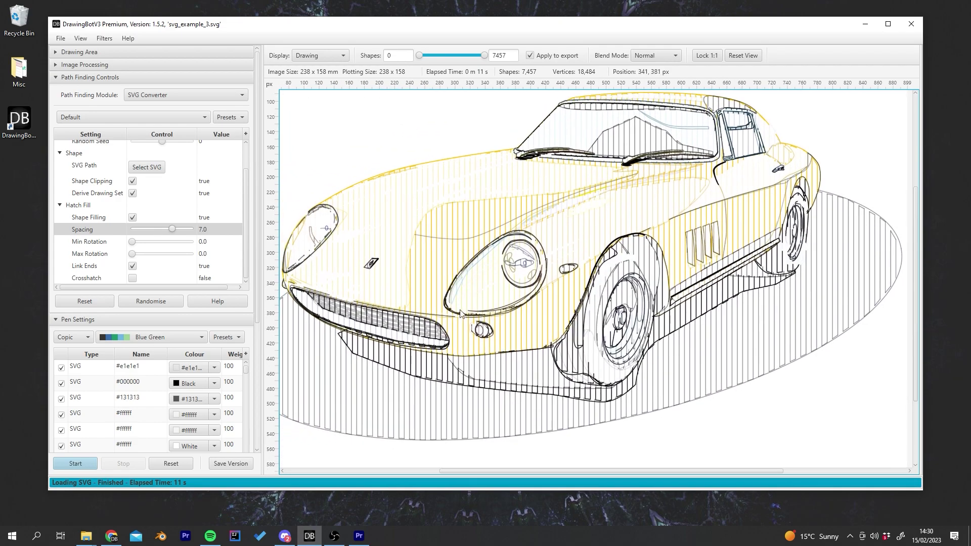
scroll(460, 314, down, 3)
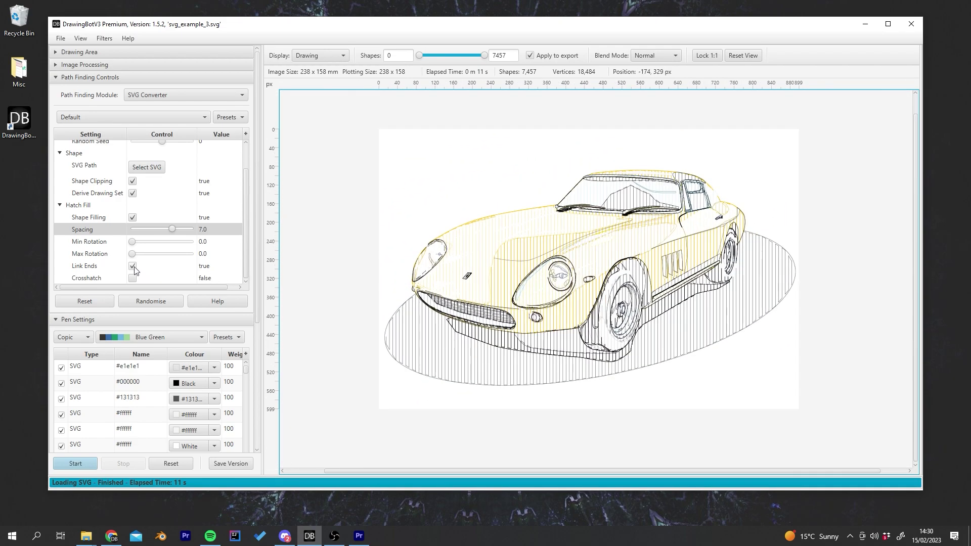
- Turn off Link Ends, re-plot, and fit the whole car back in view
click(132, 266)
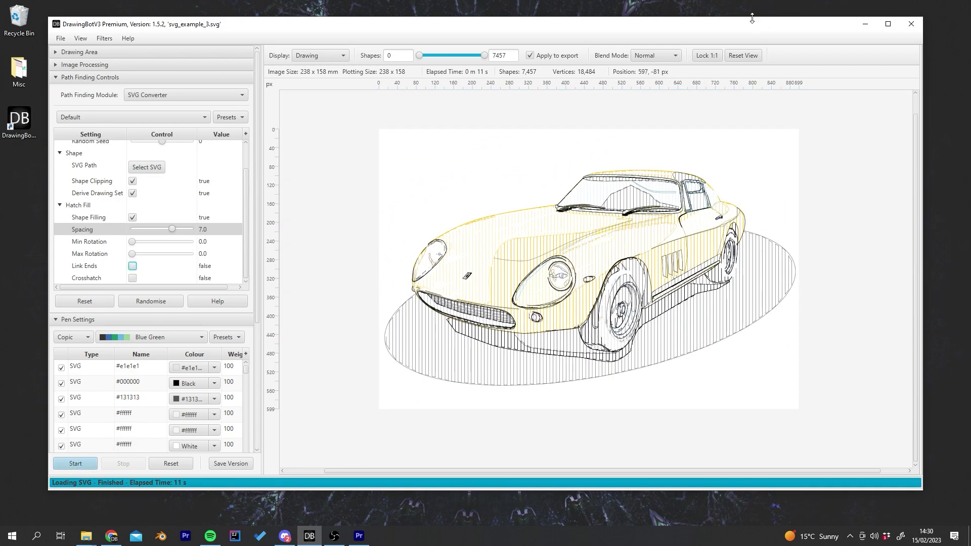
click(96, 461)
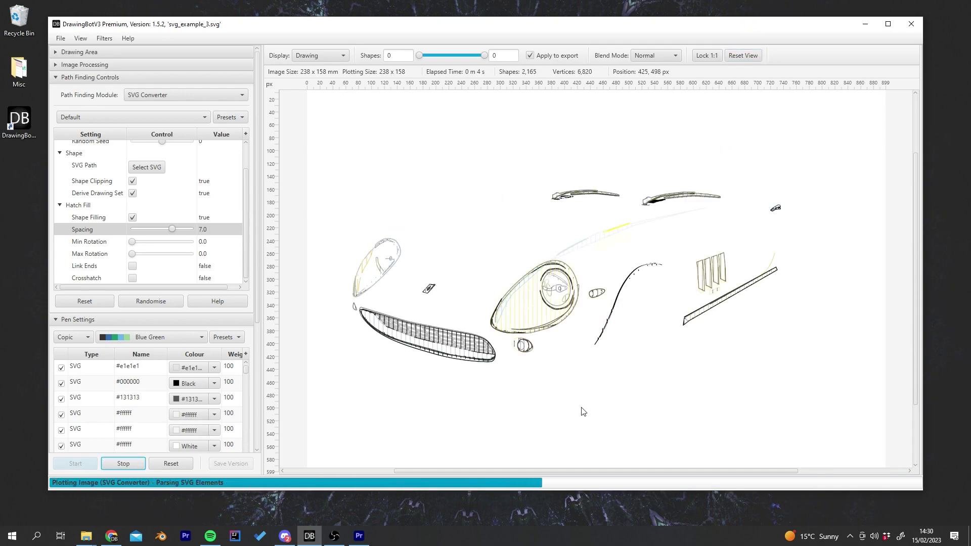
scroll(438, 453, up, 2)
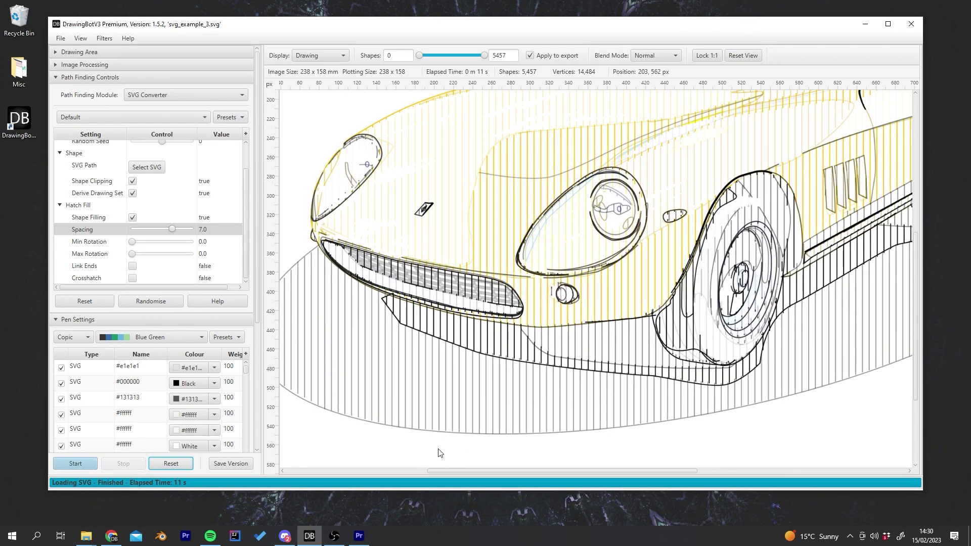
scroll(386, 415, up, 1)
scroll(725, 431, up, 1)
scroll(486, 412, down, 1)
scroll(658, 384, down, 1)
scroll(698, 365, down, 1)
scroll(724, 329, down, 1)
scroll(709, 319, down, 2)
click(743, 55)
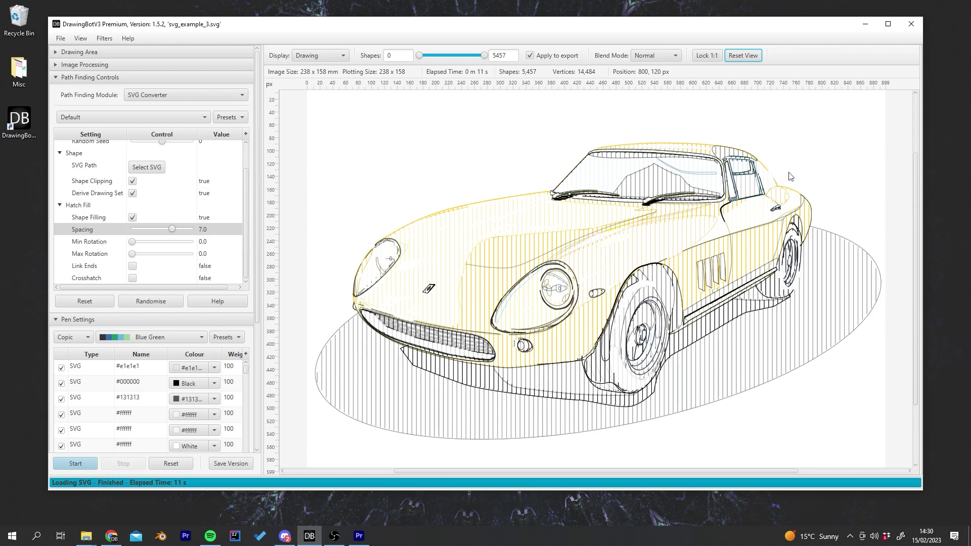
- Set hatch spacing to 3.0 and max rotation to 360, re-plot, and fit the car in view
double_click(212, 231)
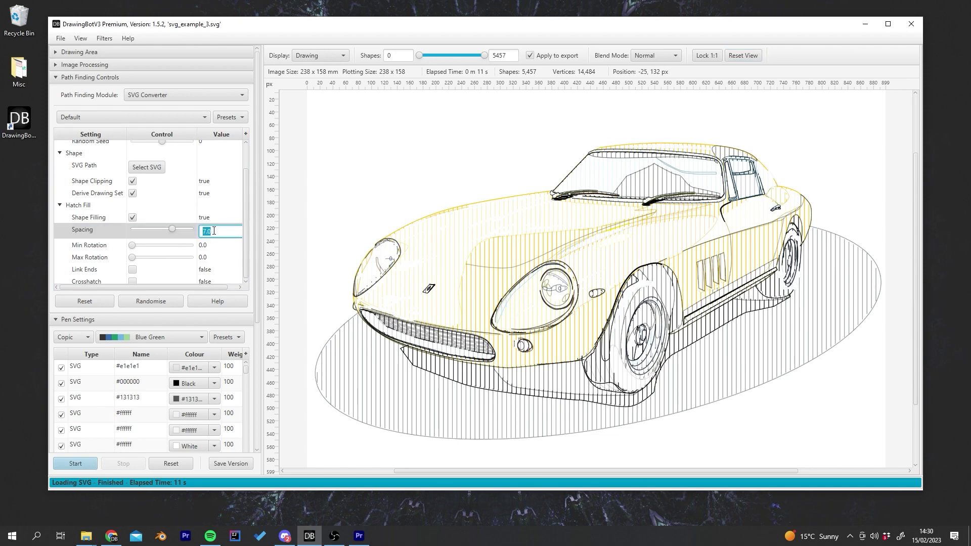
text(3)
key(Return)
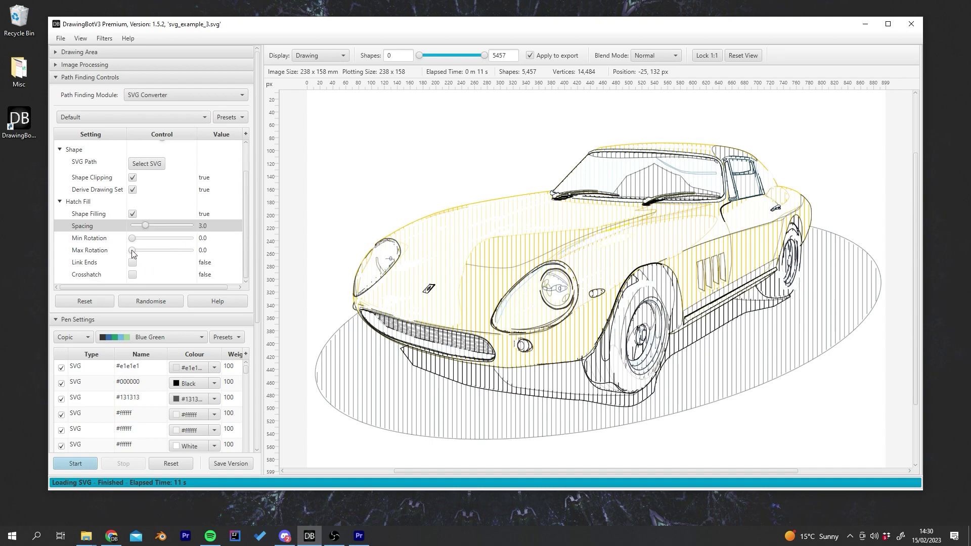
drag(131, 253, 290, 253)
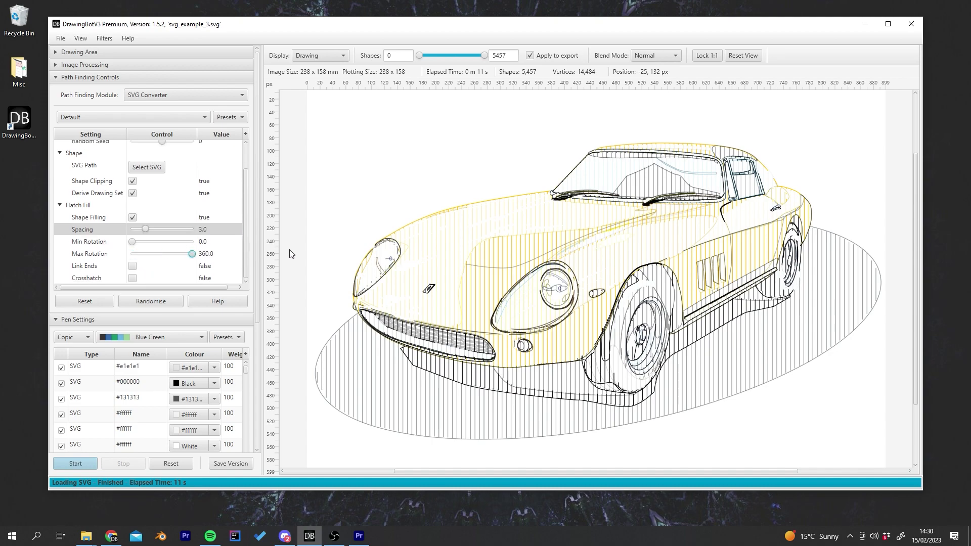
click(76, 464)
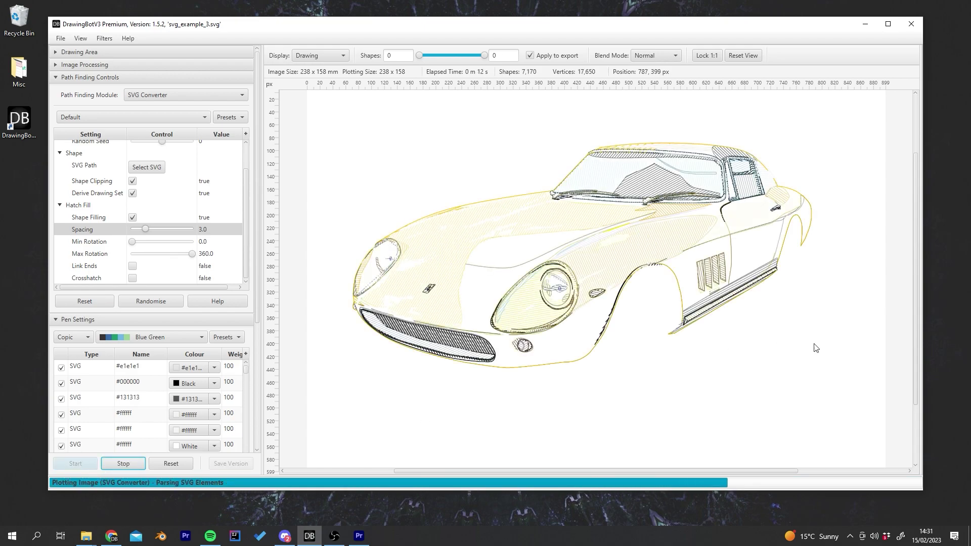
scroll(560, 245, up, 5)
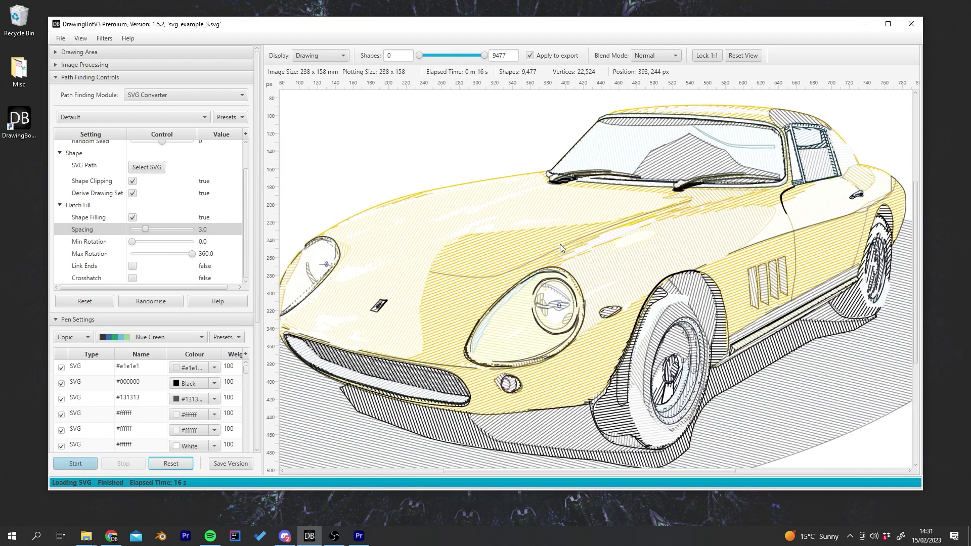
scroll(481, 241, up, 3)
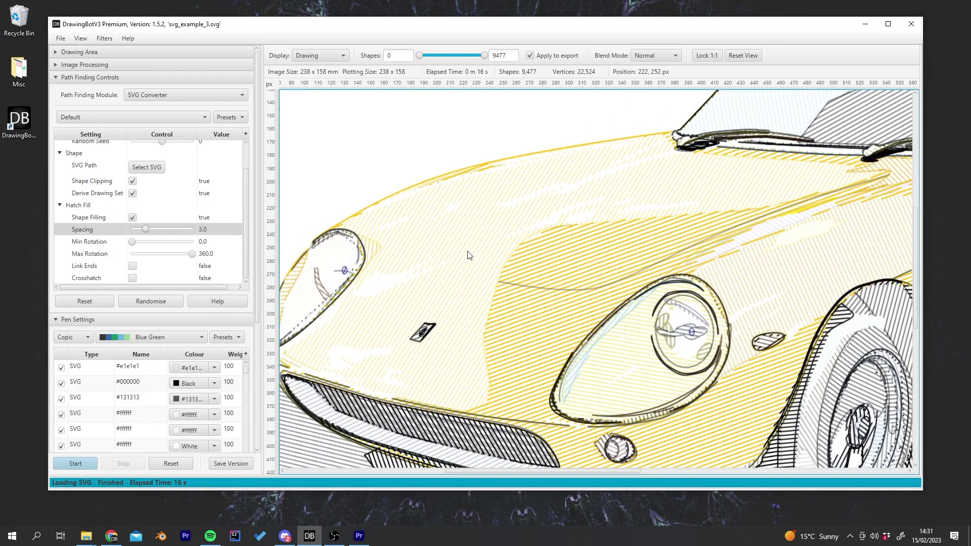
scroll(718, 226, down, 4)
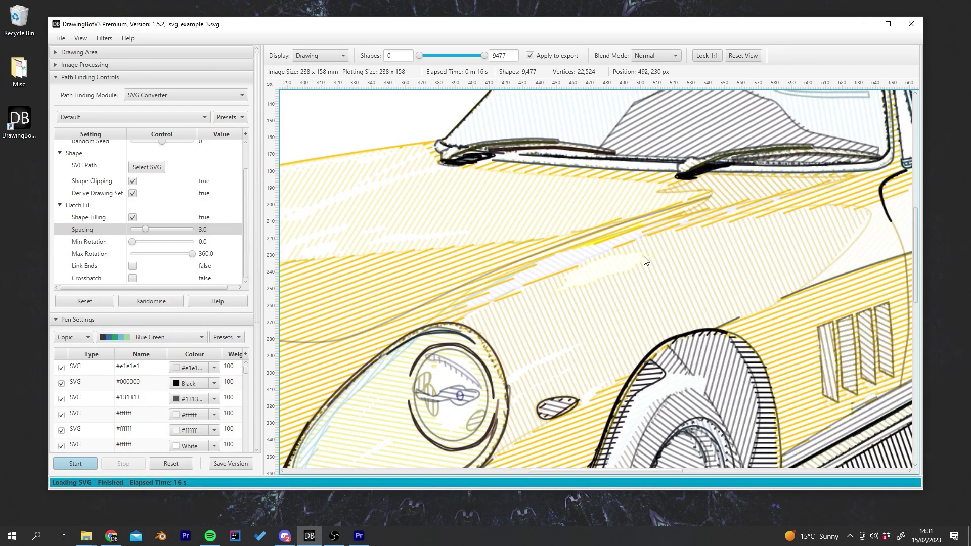
scroll(658, 261, down, 6)
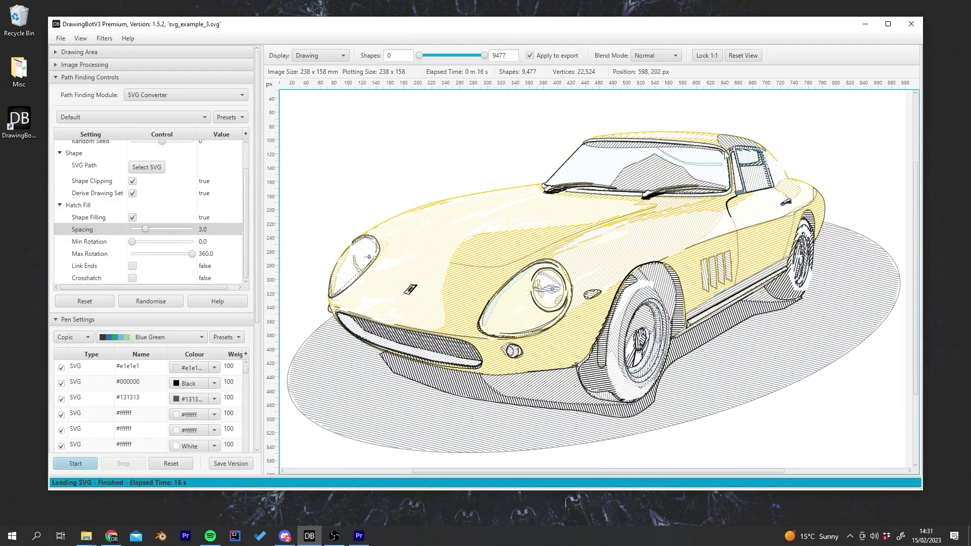
click(744, 56)
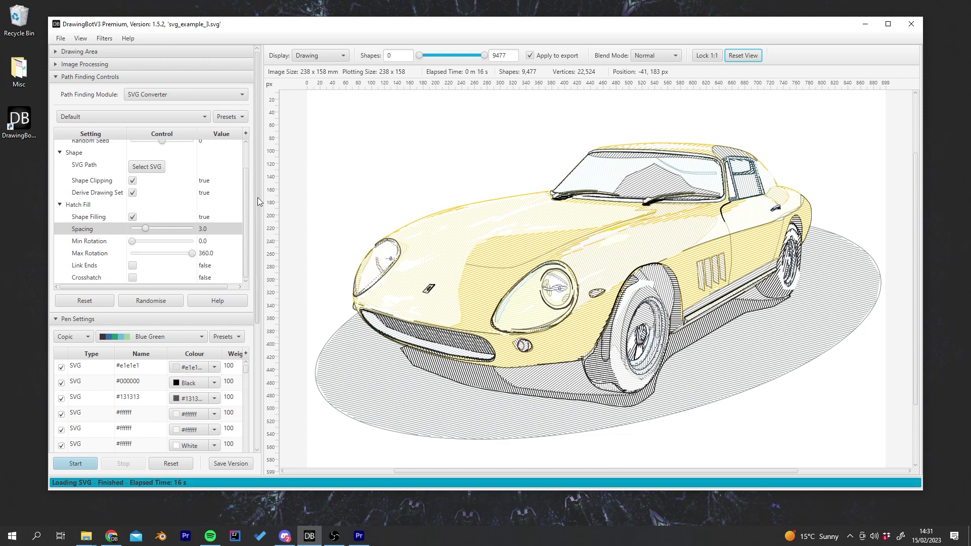
scroll(253, 223, down, 4)
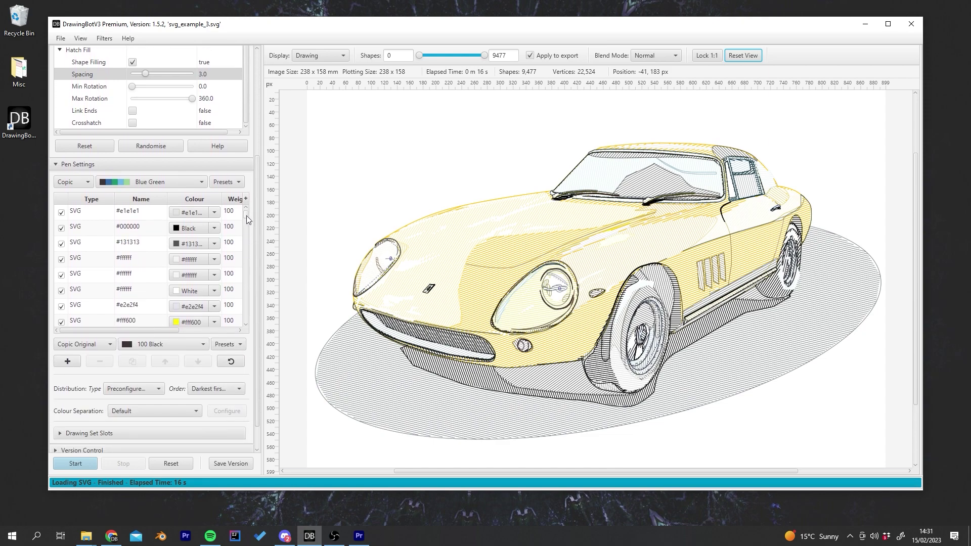
mouse_move(247, 216)
mouse_down()
mouse_move(244, 332)
mouse_move(254, 199)
mouse_up()
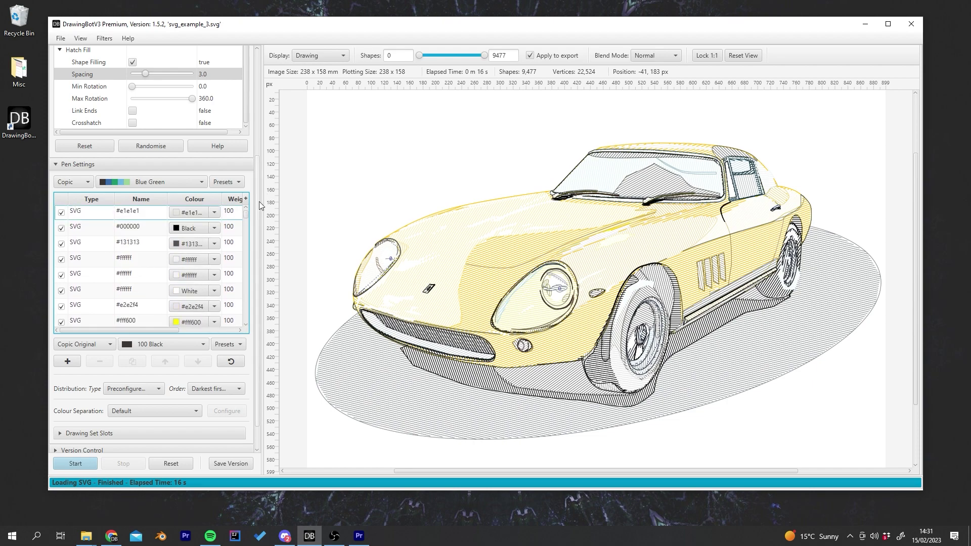
scroll(259, 172, up, 2)
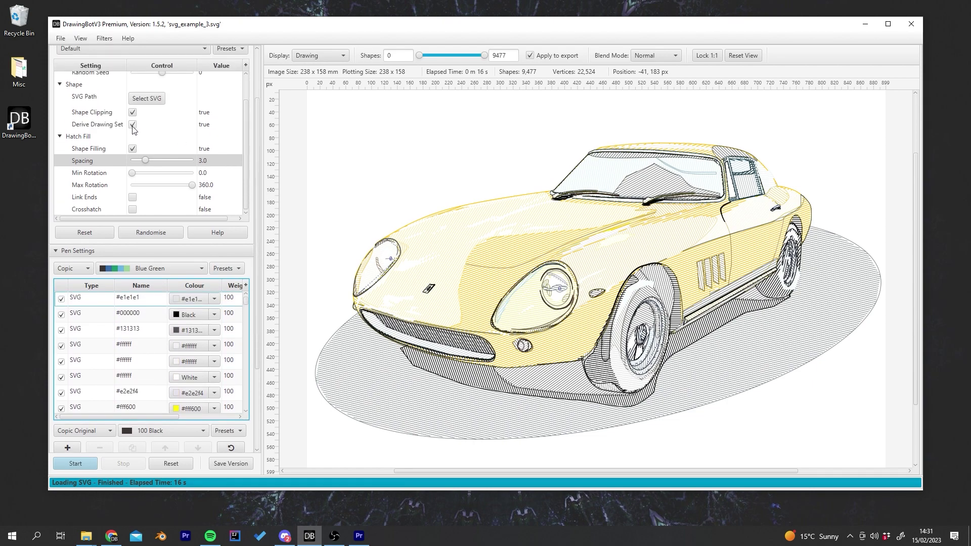
- Switch to the Copic Dark Grey Blues pens with Random weighted distribution and re-plot
drag(259, 139, 257, 223)
click(159, 162)
click(152, 178)
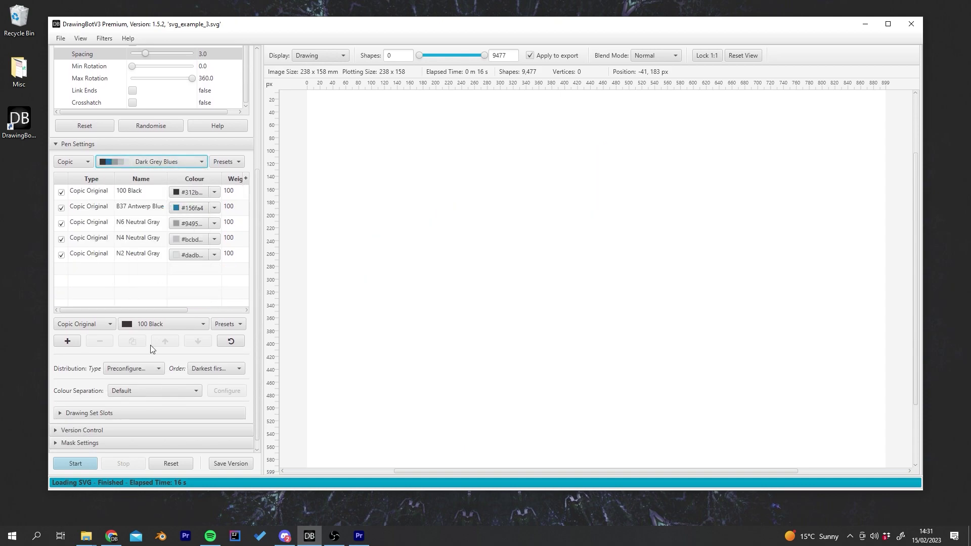
click(135, 370)
click(138, 395)
click(134, 368)
click(131, 420)
click(80, 465)
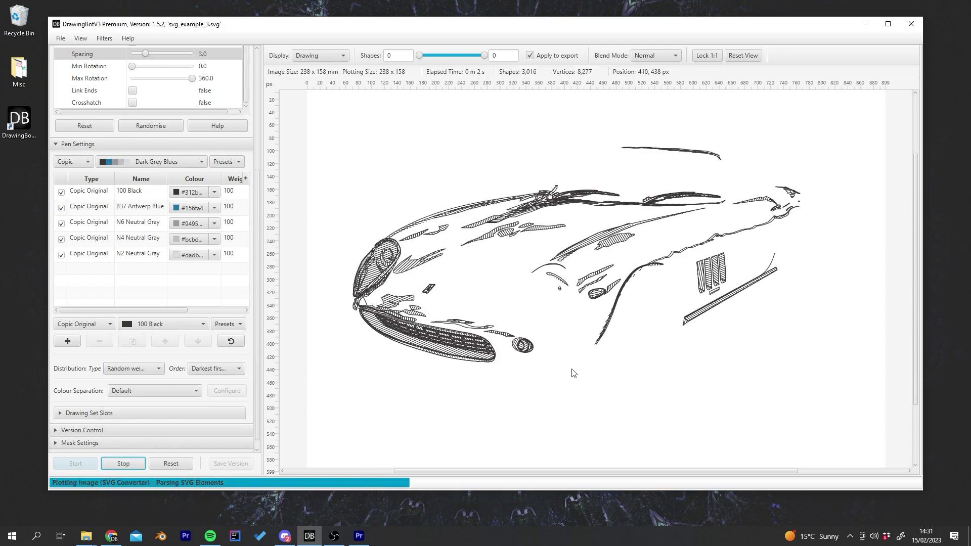
scroll(257, 198, up, 2)
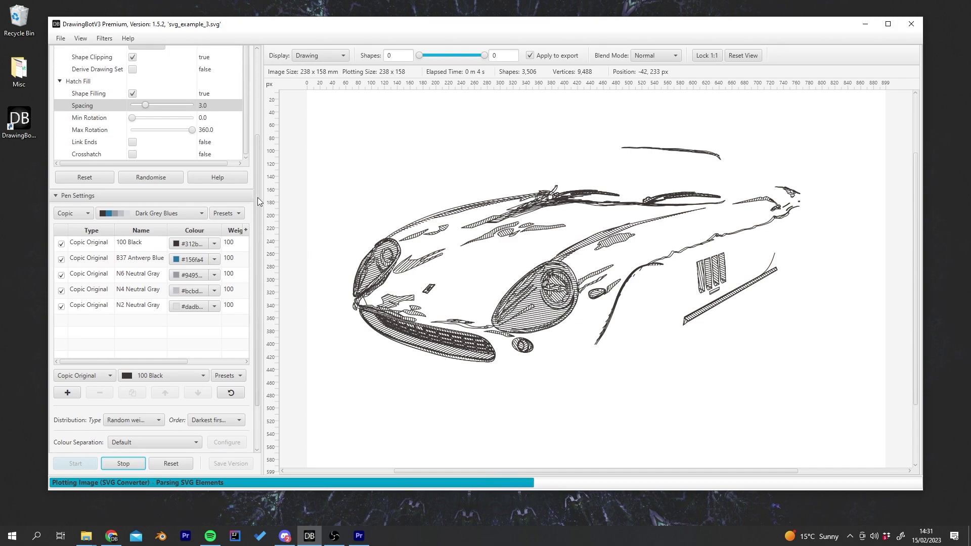
scroll(257, 197, up, 1)
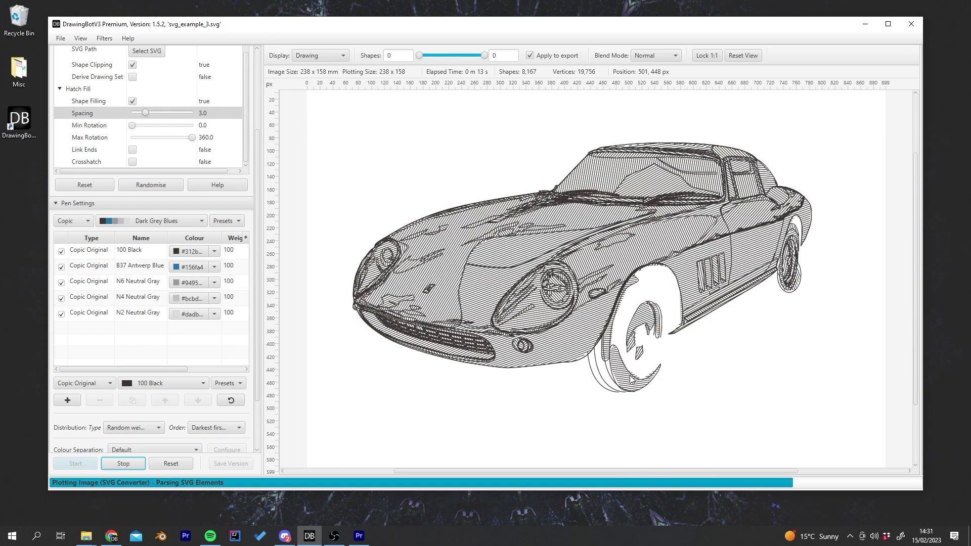
- Preview the Blue Green, Blue Purples, Reds and Yellow Green pen sets, returning to Dark Grey Blues
click(162, 221)
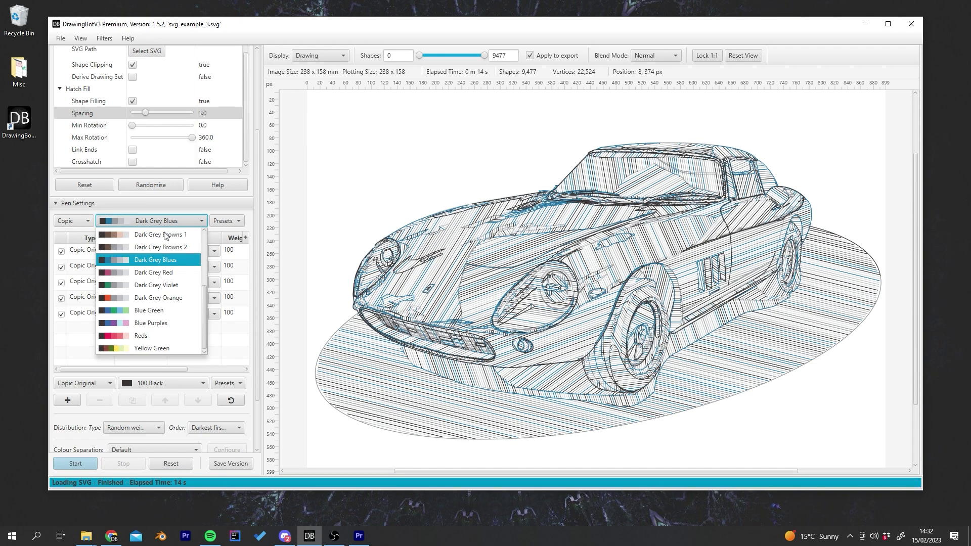
click(161, 310)
click(166, 224)
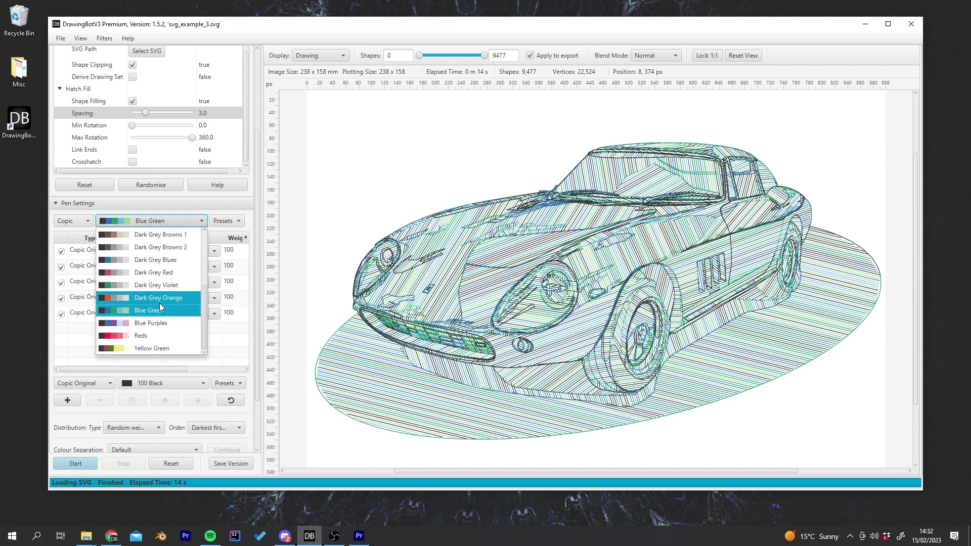
click(160, 316)
click(163, 221)
click(155, 344)
click(163, 224)
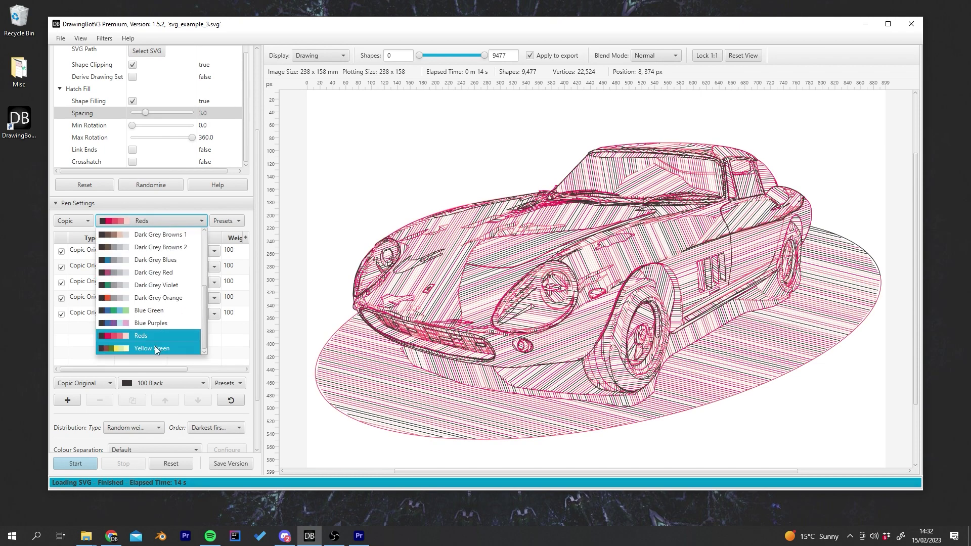
click(154, 346)
click(159, 223)
click(143, 260)
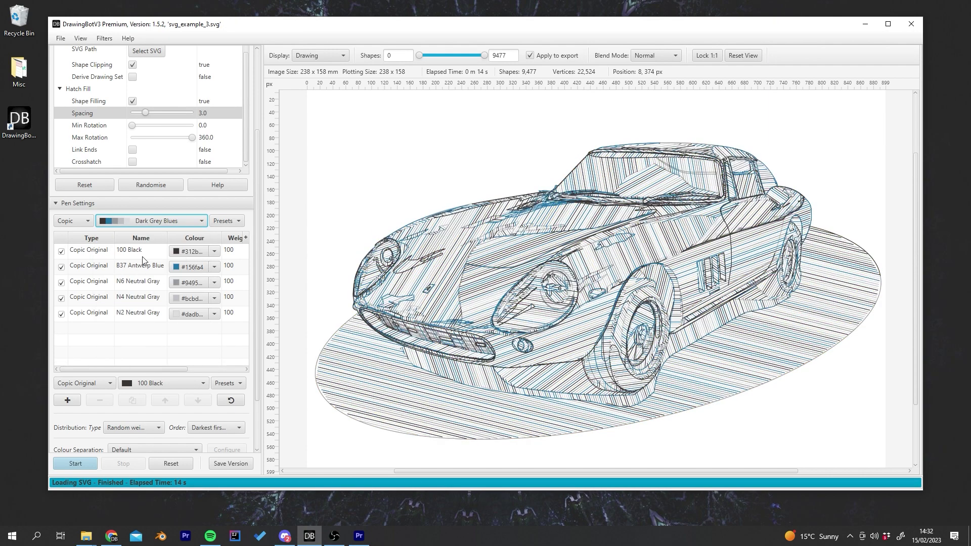
- Try Dark Grey Browns 2, then settle on the Dark Greys pen set
click(154, 222)
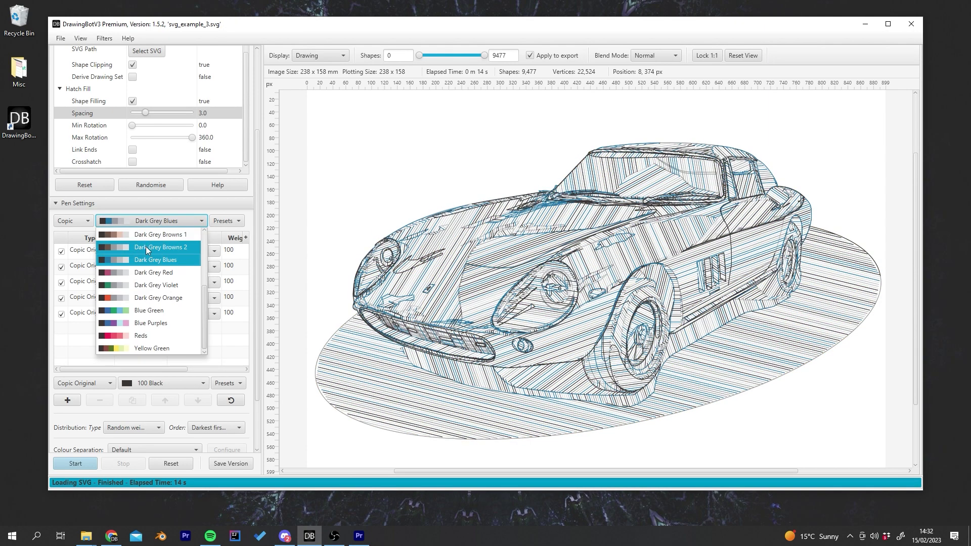
click(145, 246)
click(158, 220)
scroll(156, 263, up, 3)
click(155, 237)
click(155, 236)
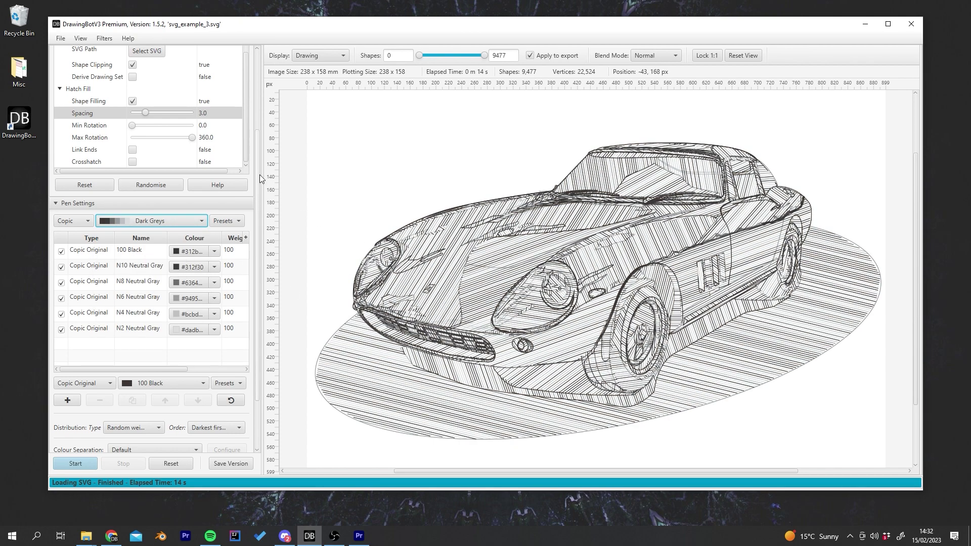
- Set colour separation to Colour Match
scroll(257, 202, down, 3)
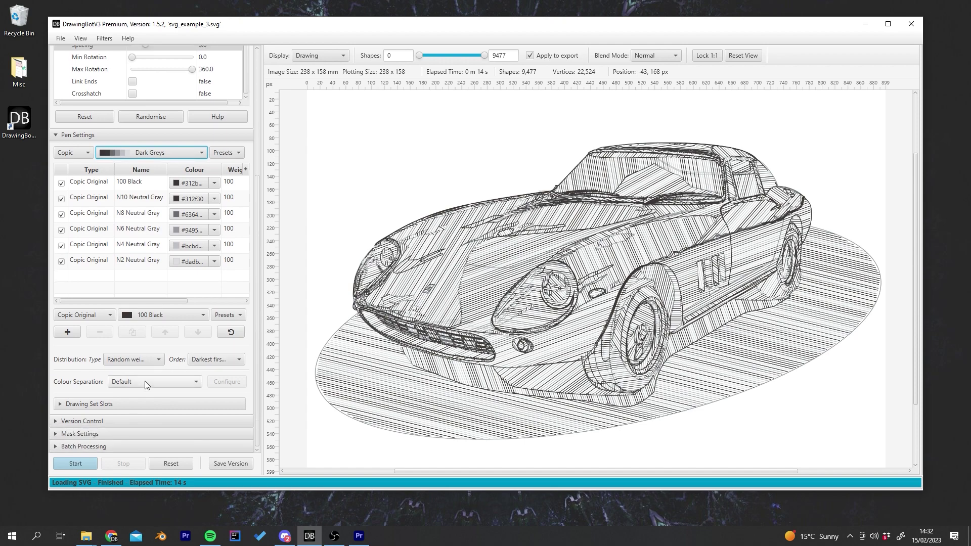
click(145, 383)
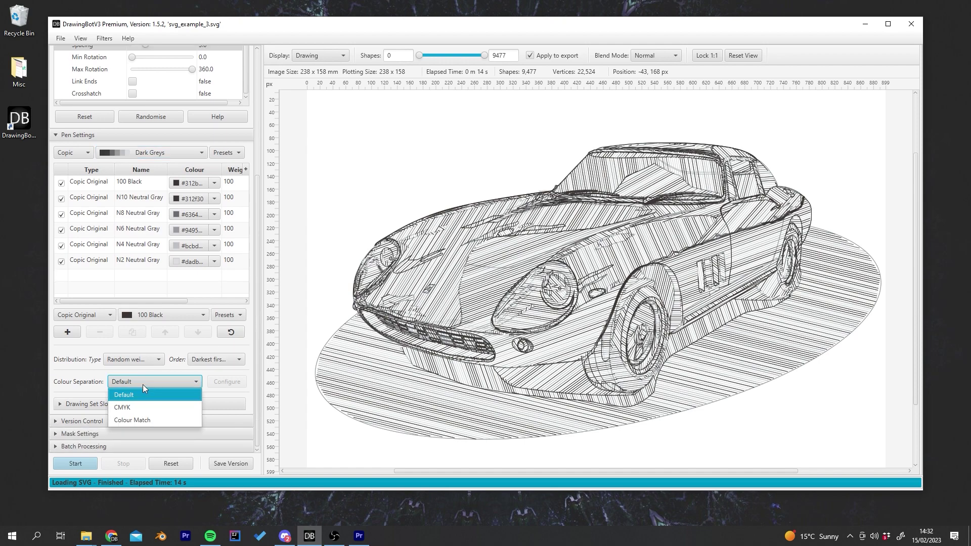
click(141, 420)
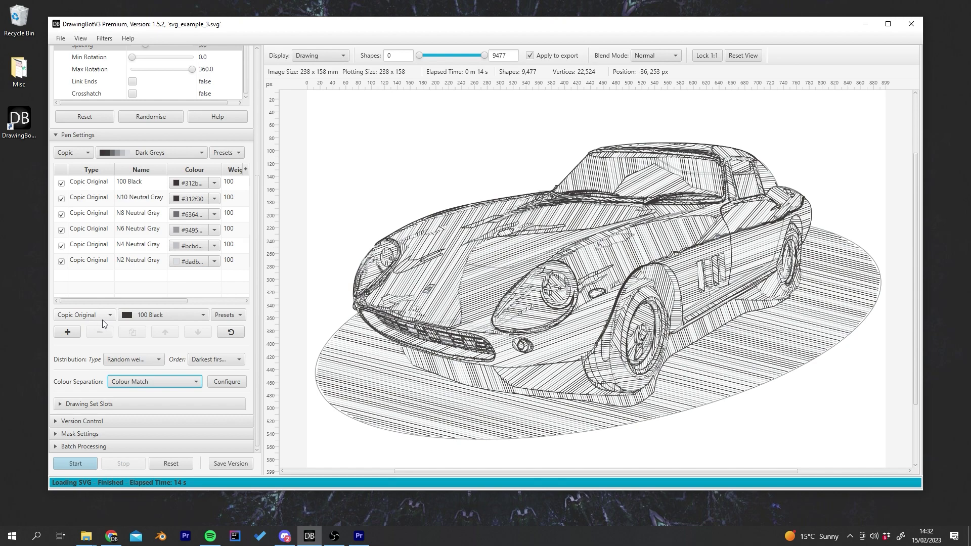
- Add the Copic Y00, Y08, Y17, Y26 and Y38 yellow pens to the set
click(162, 315)
scroll(163, 373, down, 20)
scroll(164, 374, down, 3)
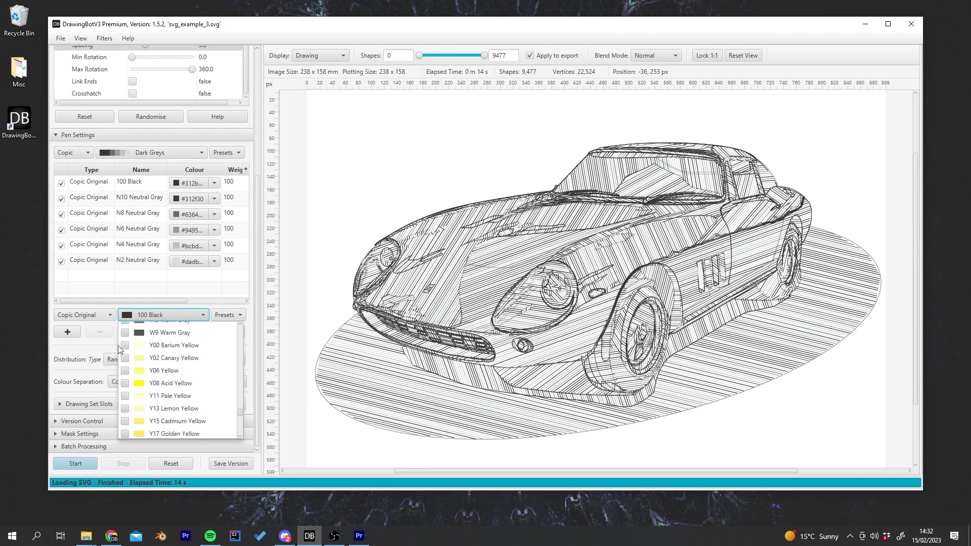
click(124, 346)
click(125, 383)
scroll(128, 385, down, 1)
click(125, 395)
scroll(129, 390, down, 1)
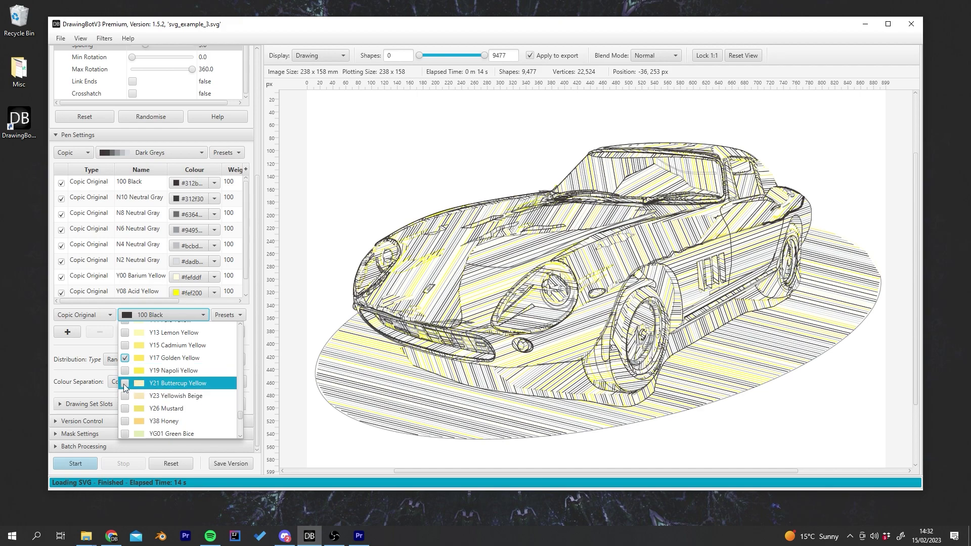
click(125, 410)
click(126, 421)
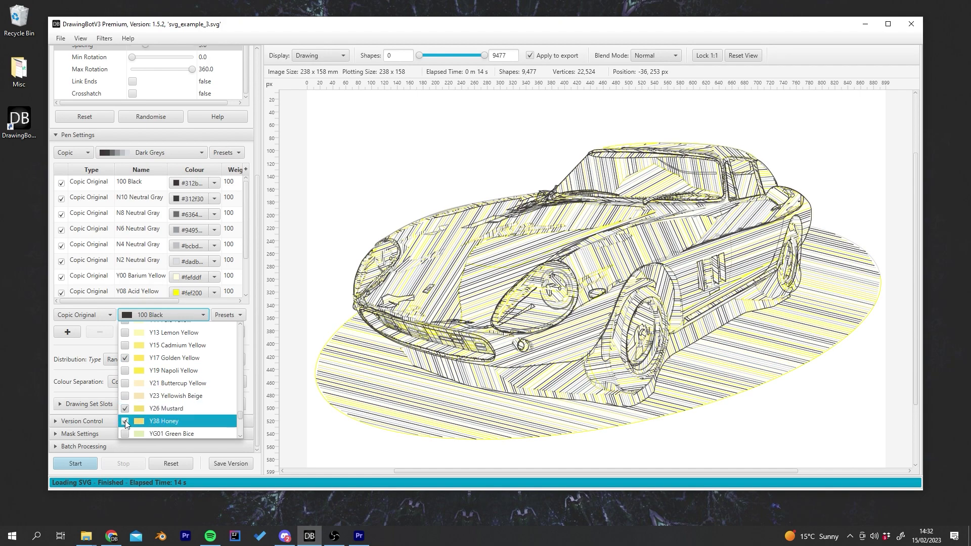
click(244, 214)
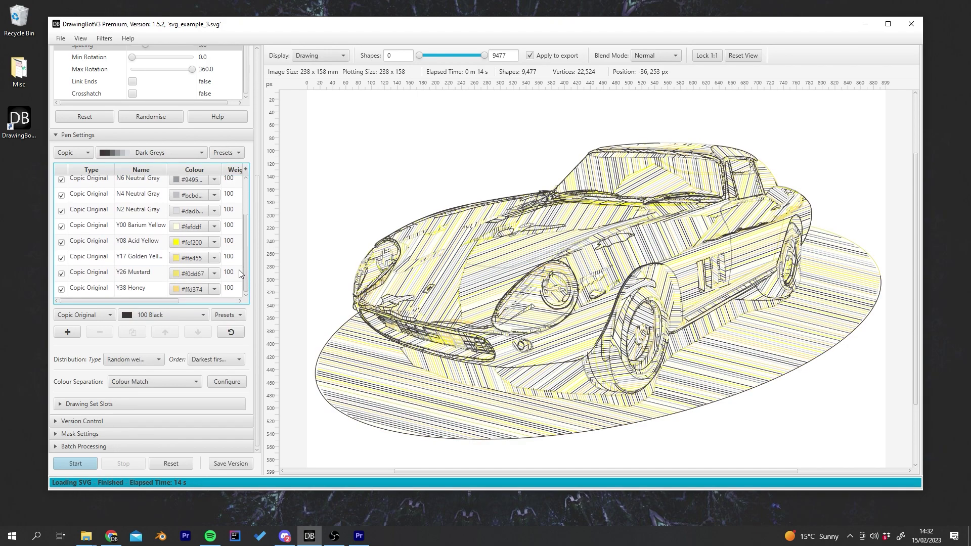
- Review the pen table, select Y17 Golden Yellow, and scroll through the settings panel
scroll(239, 268, down, 3)
scroll(234, 263, up, 3)
scroll(241, 241, down, 3)
scroll(241, 253, up, 3)
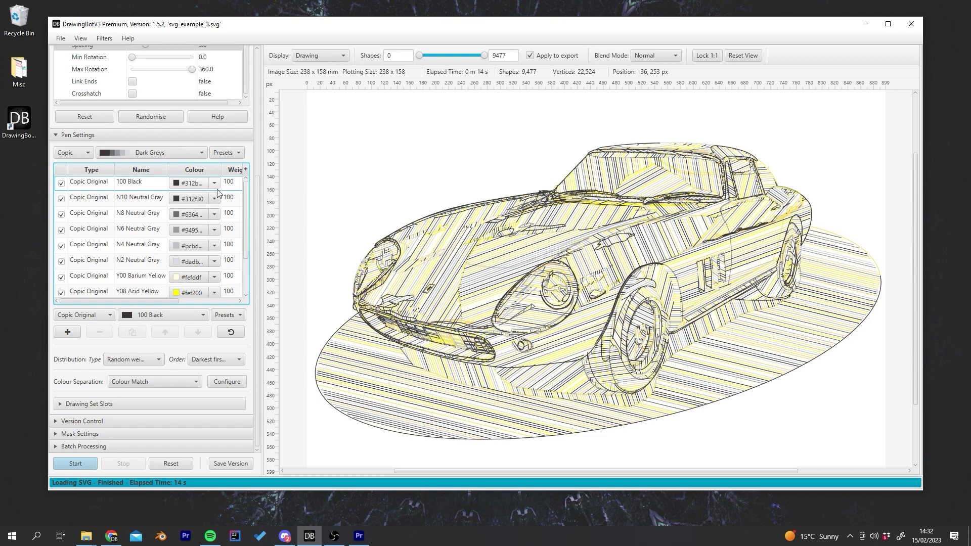
scroll(243, 238, down, 2)
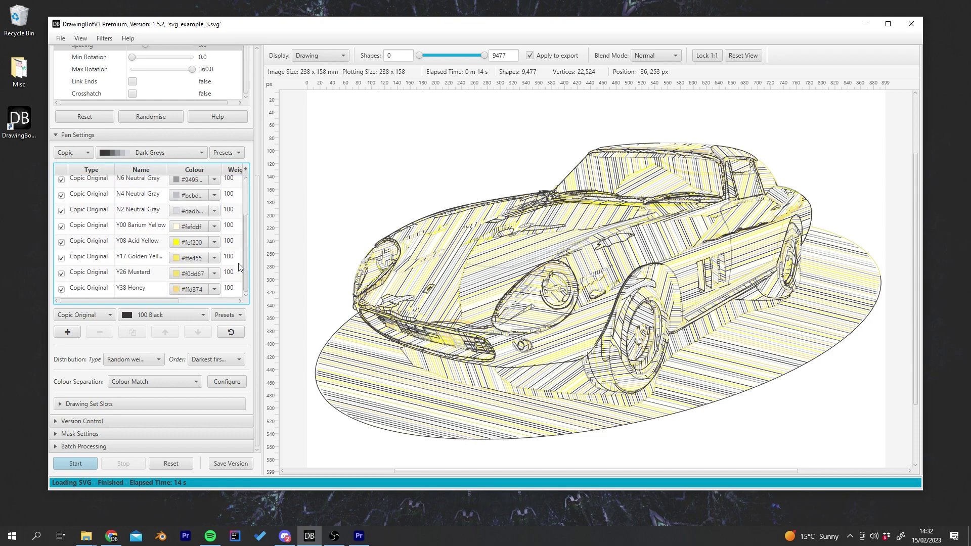
click(222, 288)
click(237, 258)
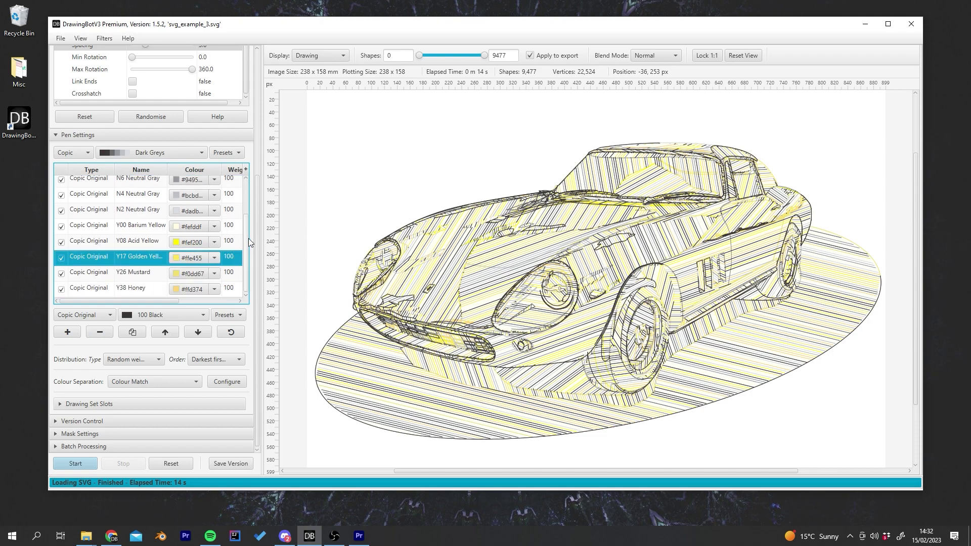
scroll(246, 235, up, 3)
drag(257, 218, 272, 103)
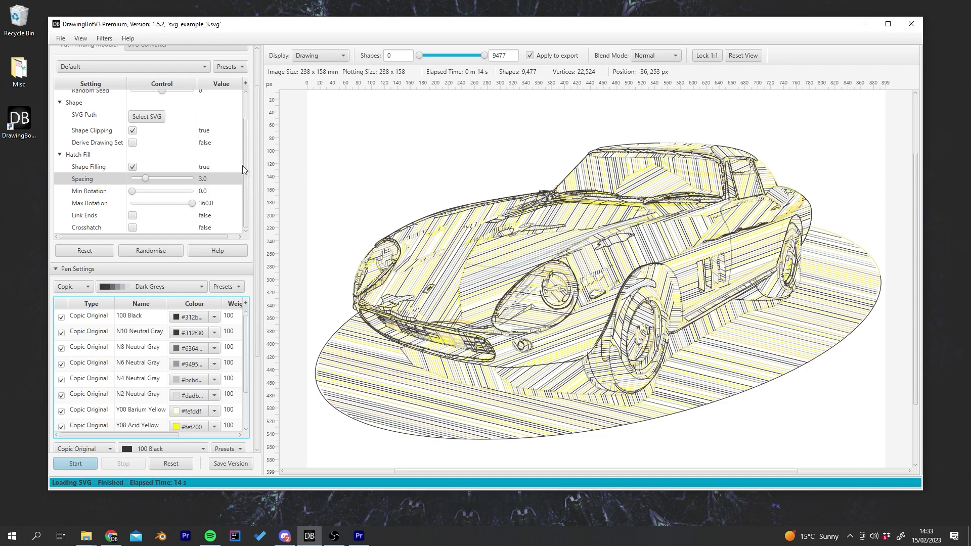
mouse_move(255, 177)
mouse_down()
mouse_move(250, 235)
mouse_move(92, 239)
mouse_up()
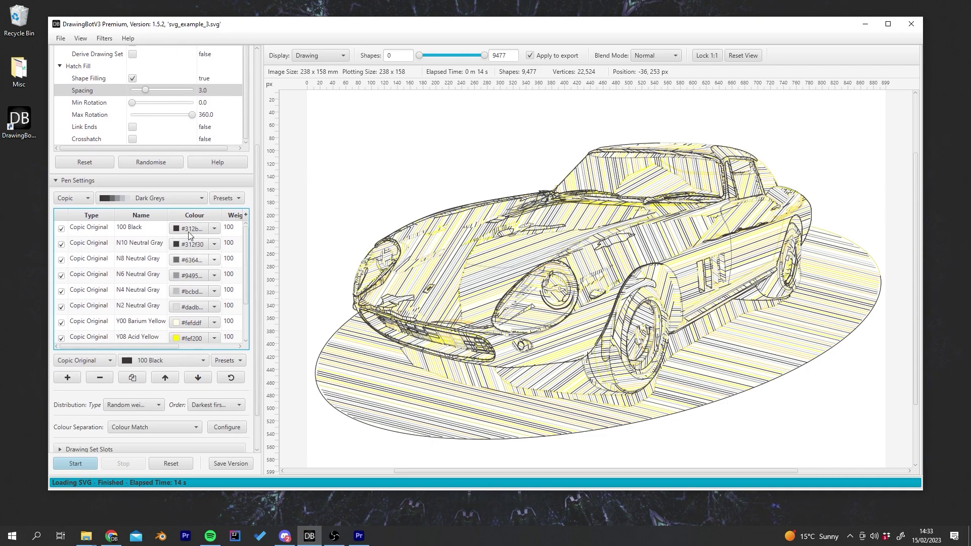
scroll(57, 367, down, 3)
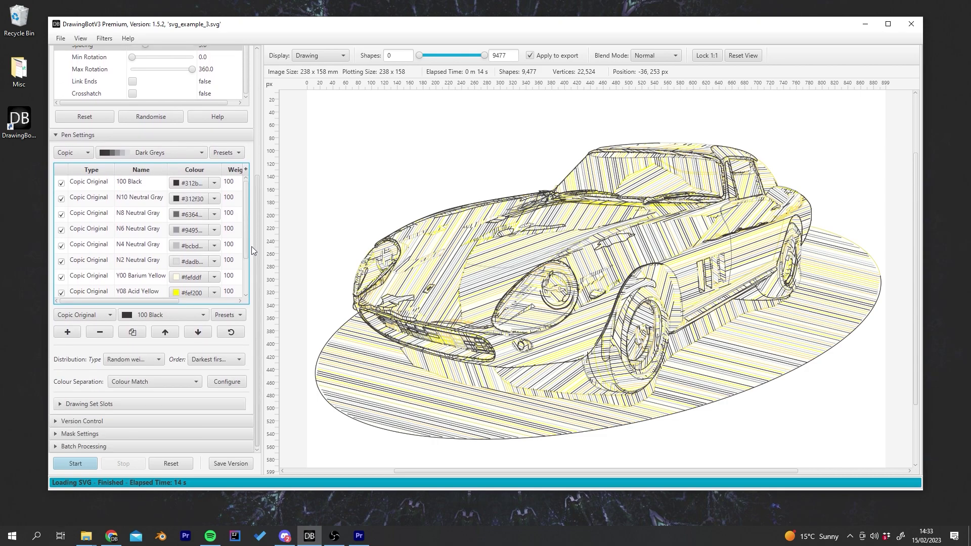
- Replot the car with Colour Match separation, then fit the yellow-and-grey hatched result (9,477 shapes) to the view
click(169, 385)
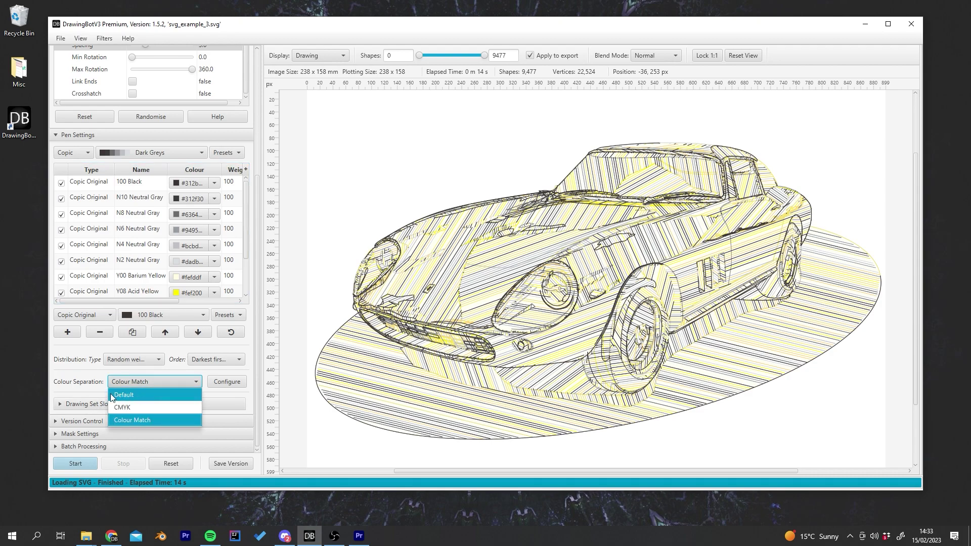
click(163, 379)
click(76, 463)
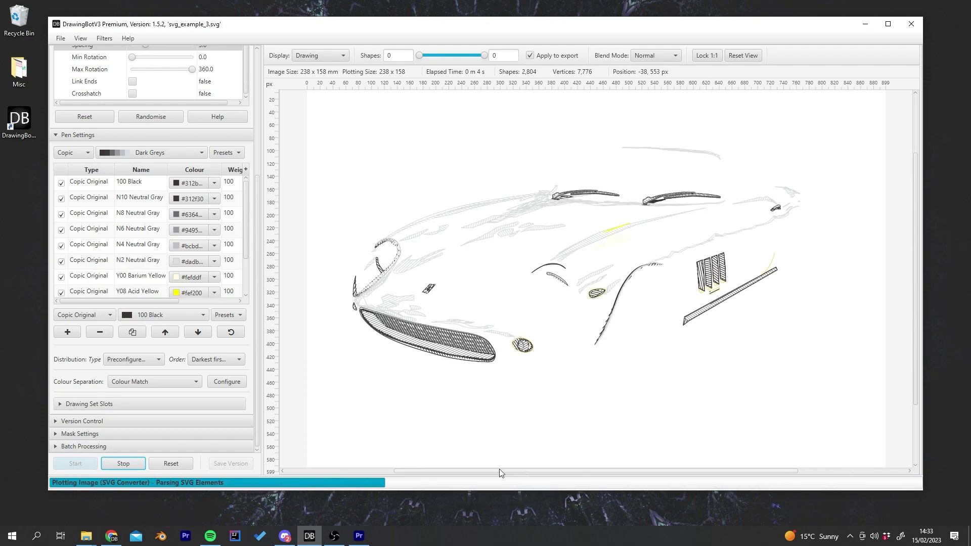
scroll(243, 207, down, 2)
scroll(244, 193, up, 2)
click(743, 56)
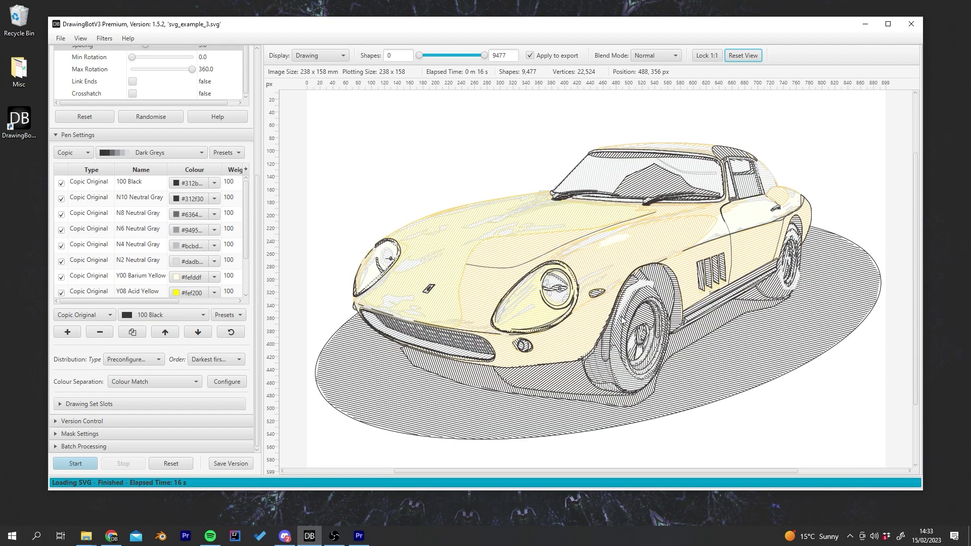
scroll(614, 282, down, 1)
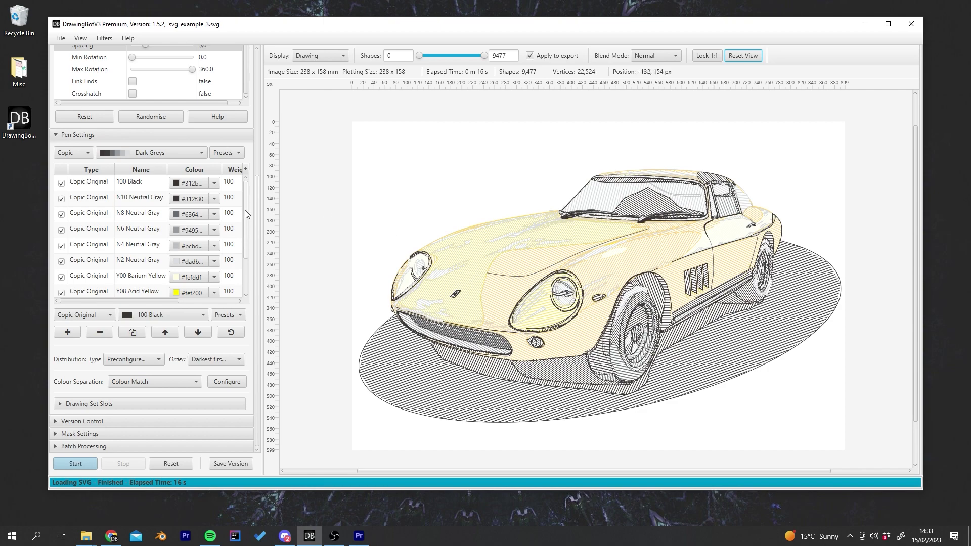
mouse_move(245, 210)
mouse_down()
mouse_move(250, 262)
mouse_move(253, 191)
mouse_move(247, 269)
mouse_move(247, 198)
mouse_up()
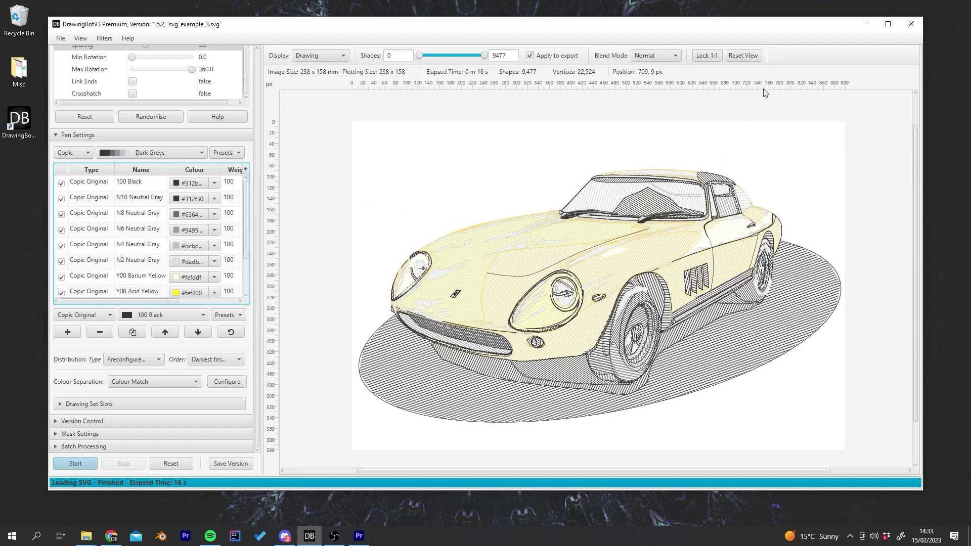
click(745, 57)
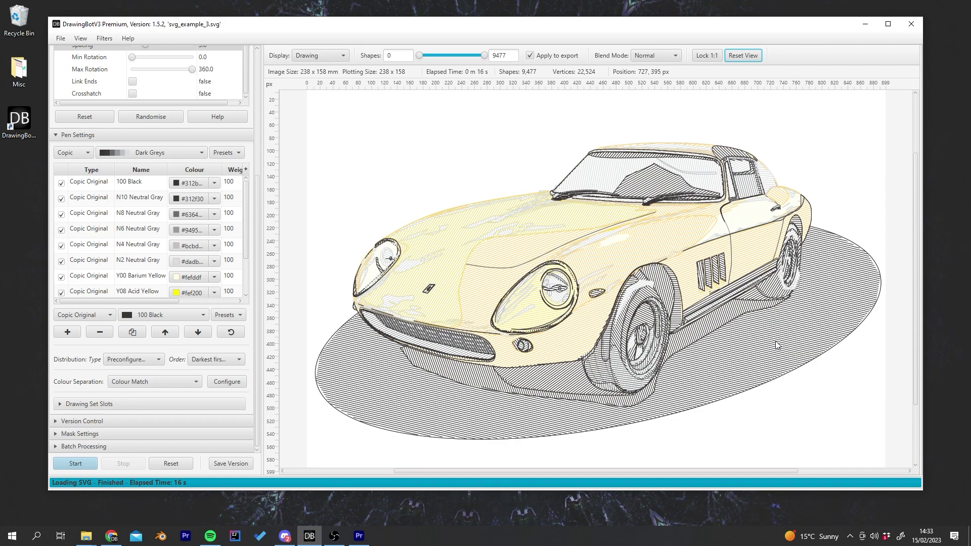
- Show the File menu's Export per/drawing formats: SVG, PDF, G-code, HPGL and H.264 animation
click(60, 39)
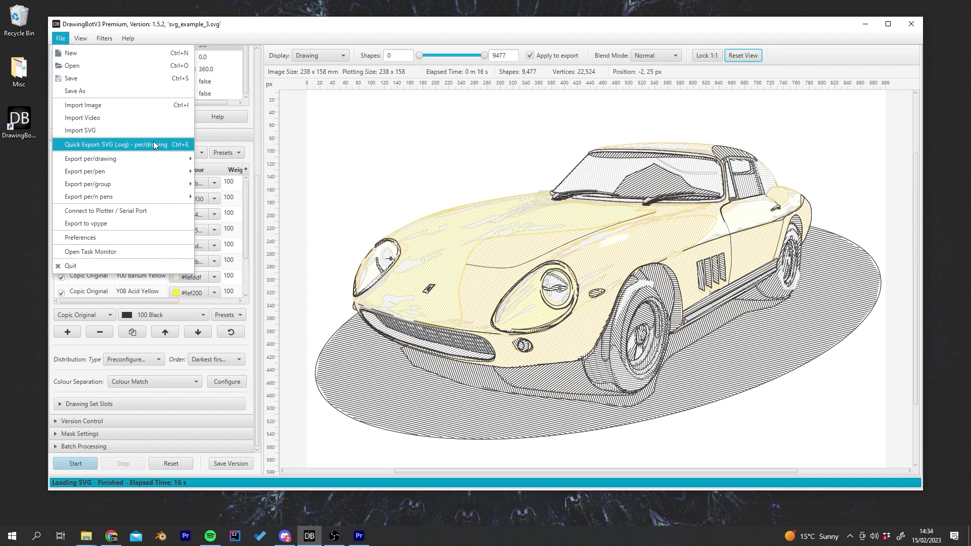
mouse_move(137, 166)
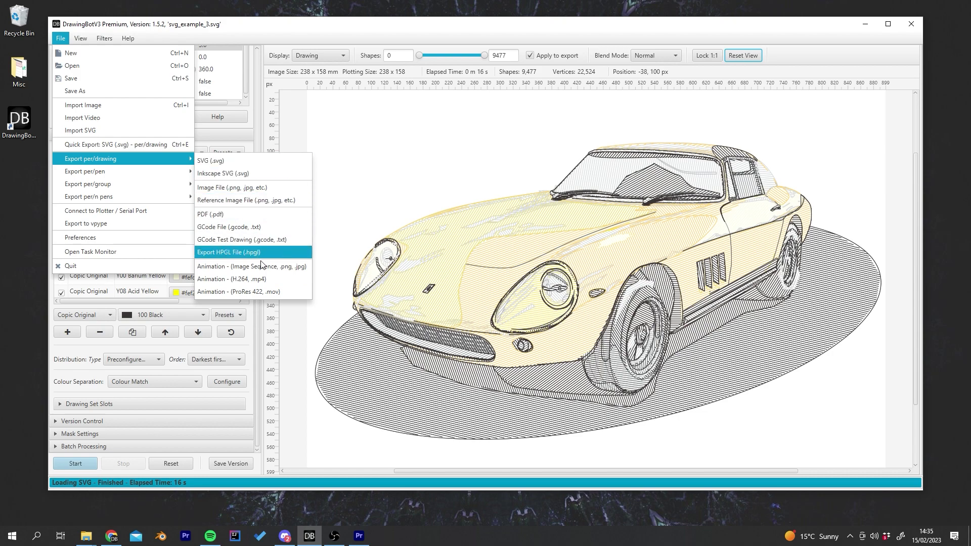
- Export the car as svg_example_3_plotted_1.svg, review its pen lifts, then enable Link Ends in Hatch Fill
click(248, 160)
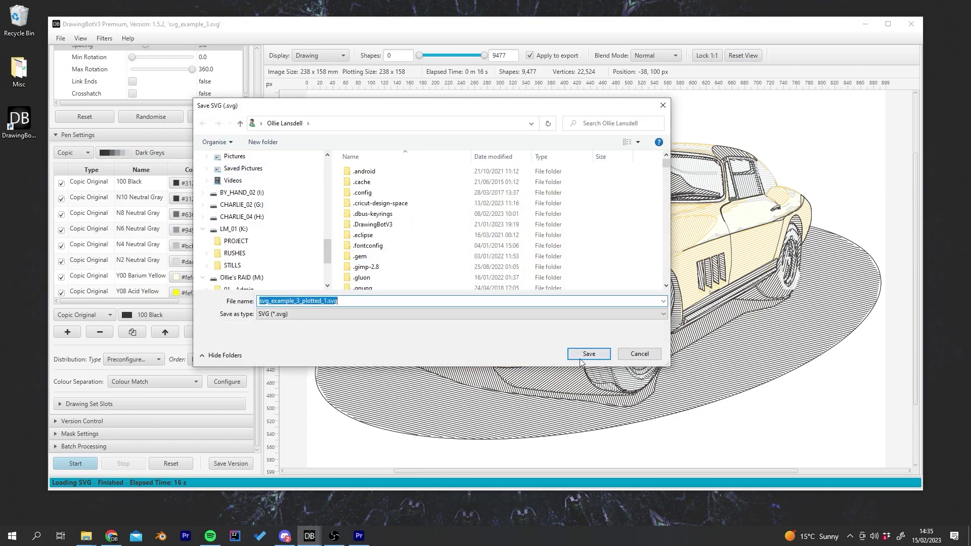
click(585, 353)
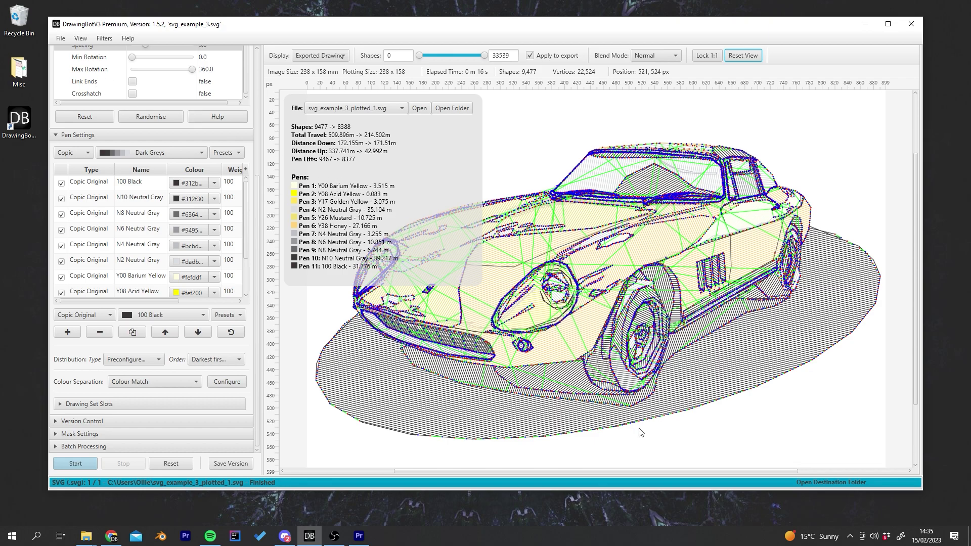
scroll(639, 429, up, 2)
scroll(639, 429, up, 2)
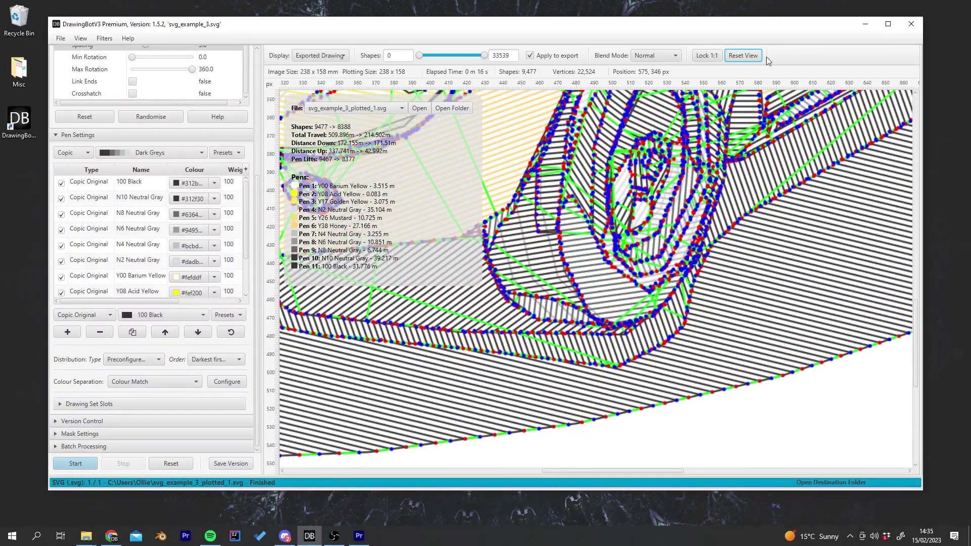
click(747, 59)
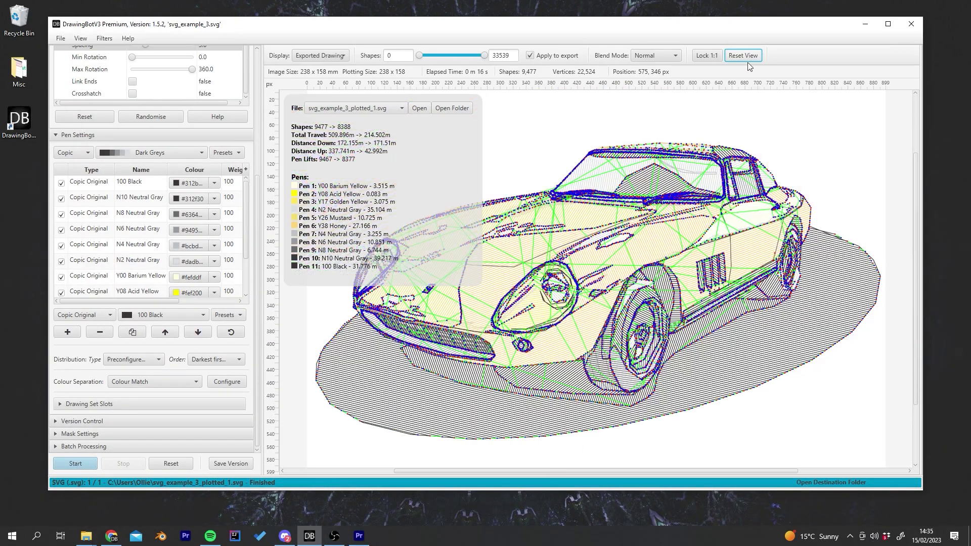
click(133, 83)
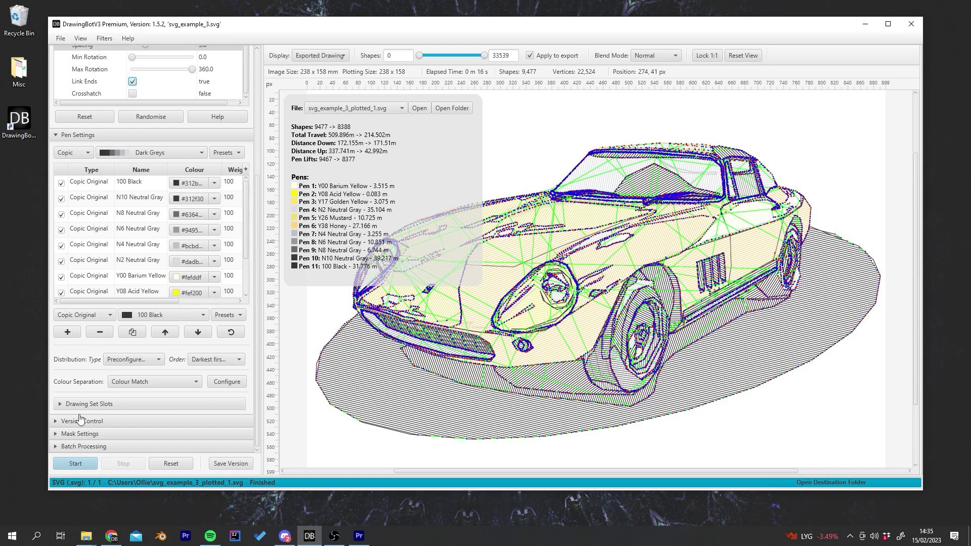
- Replot with linked ends and quick-export svg_example_3_plotted_2.svg, cutting travel from 597.516m to 221.799m
click(76, 464)
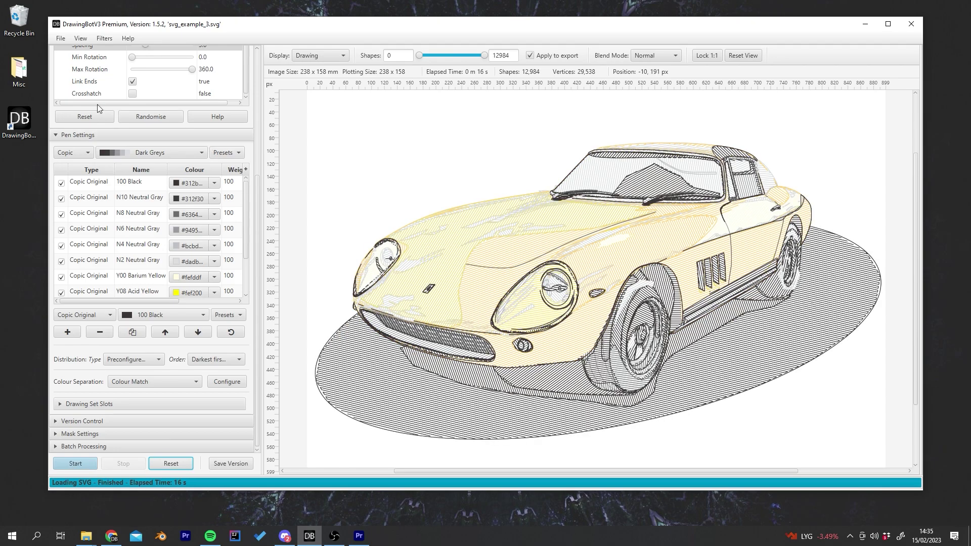
click(64, 40)
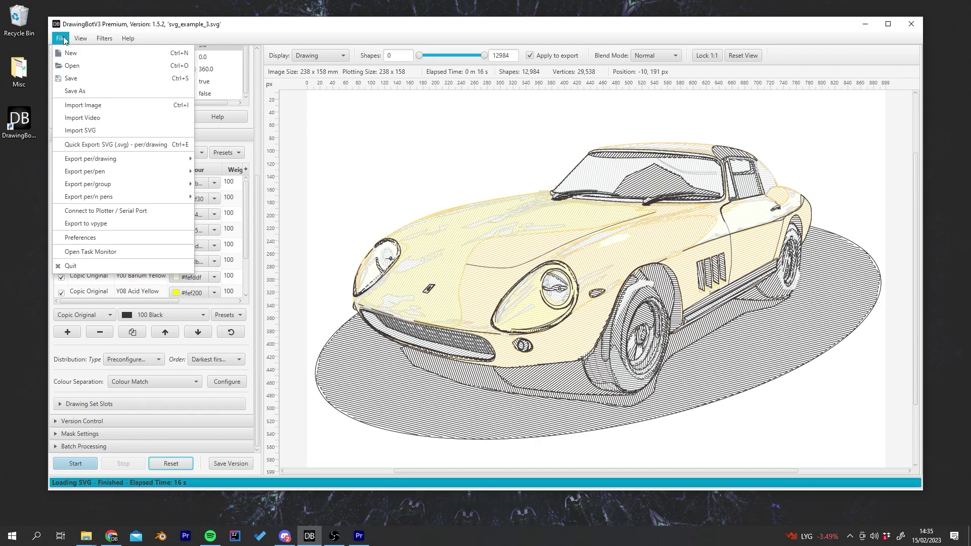
click(106, 145)
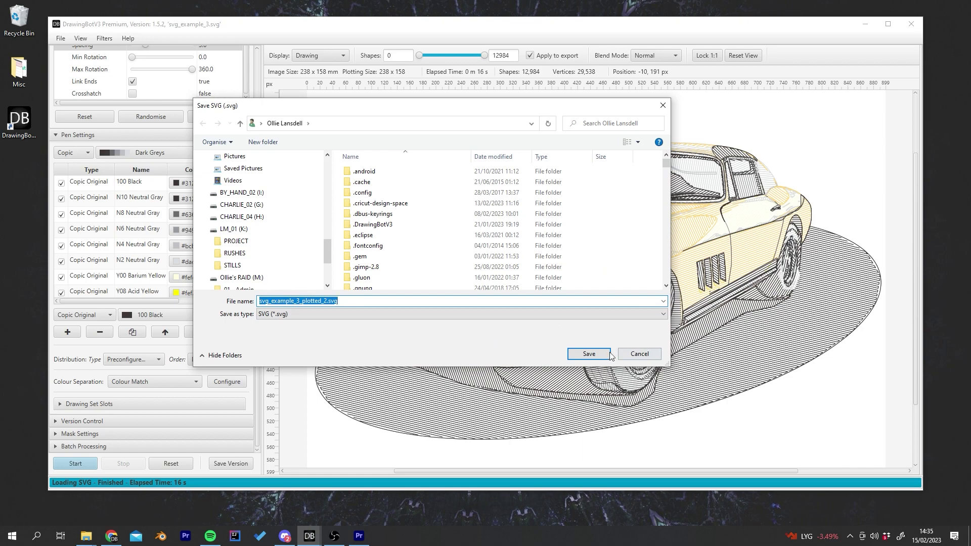
click(606, 354)
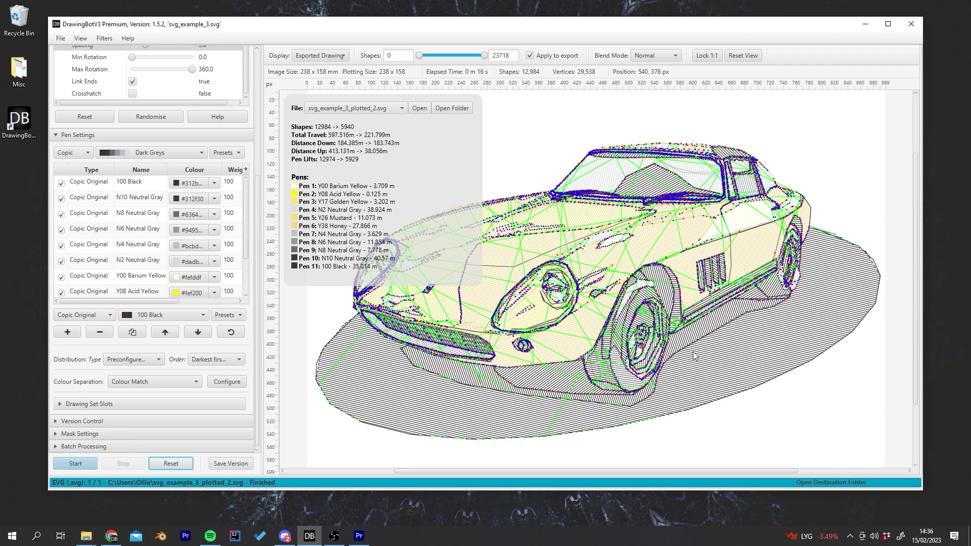
click(820, 390)
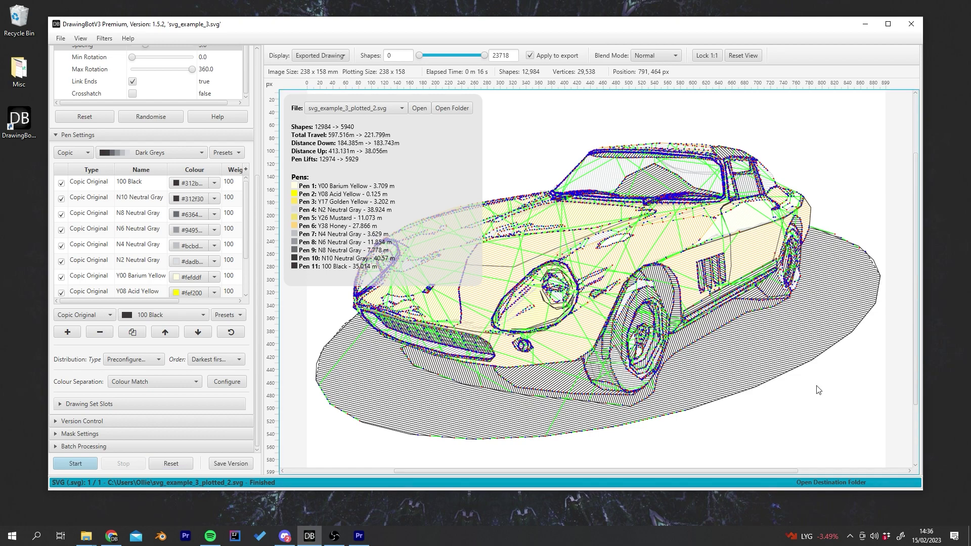